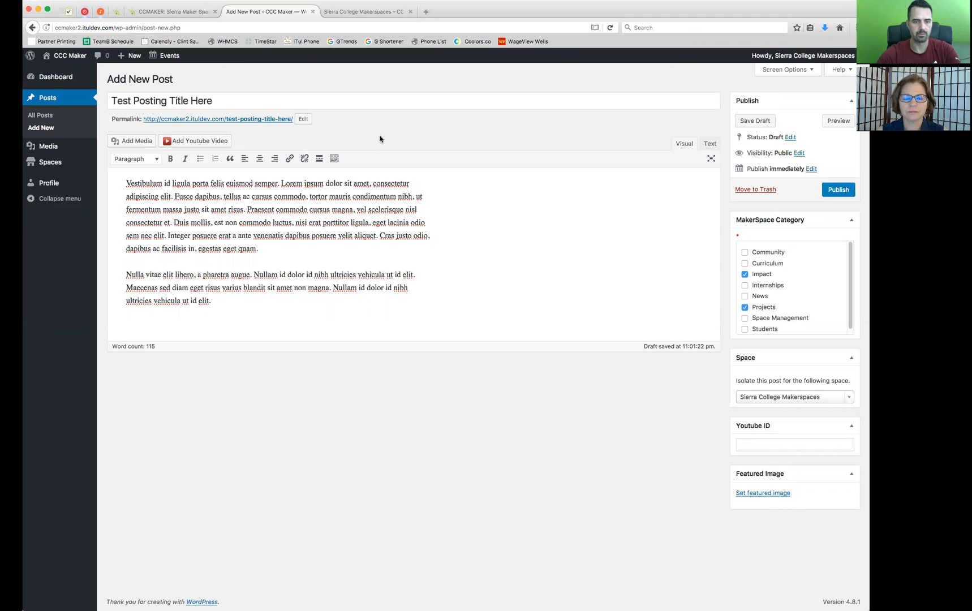
{"action": "left_click_drag", "start_coordinate": [126, 183], "coordinate": [365, 274]}
{"action": "left_click", "coordinate": [513, 241]}
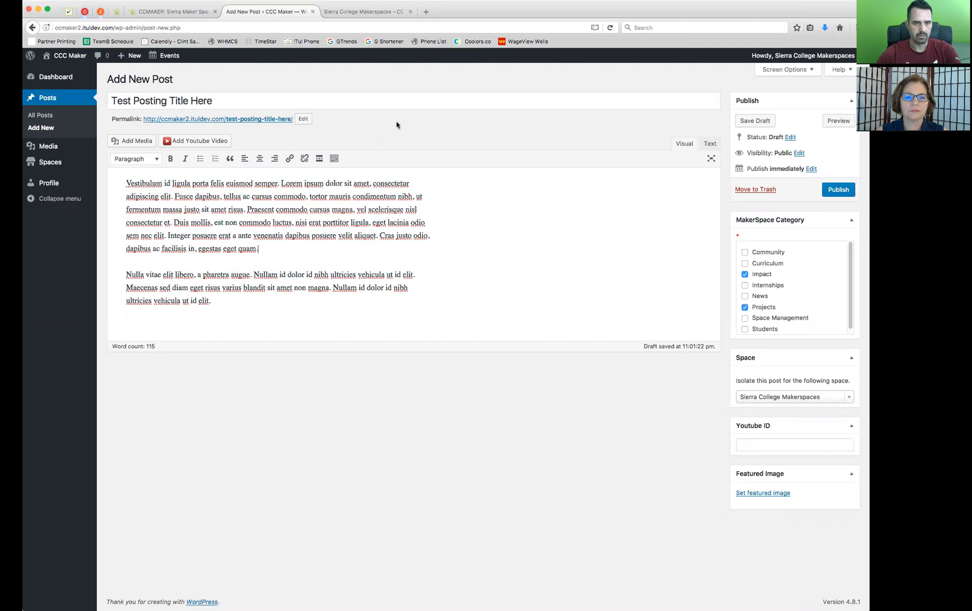
{"action": "left_click_drag", "start_coordinate": [222, 101], "coordinate": [109, 97]}
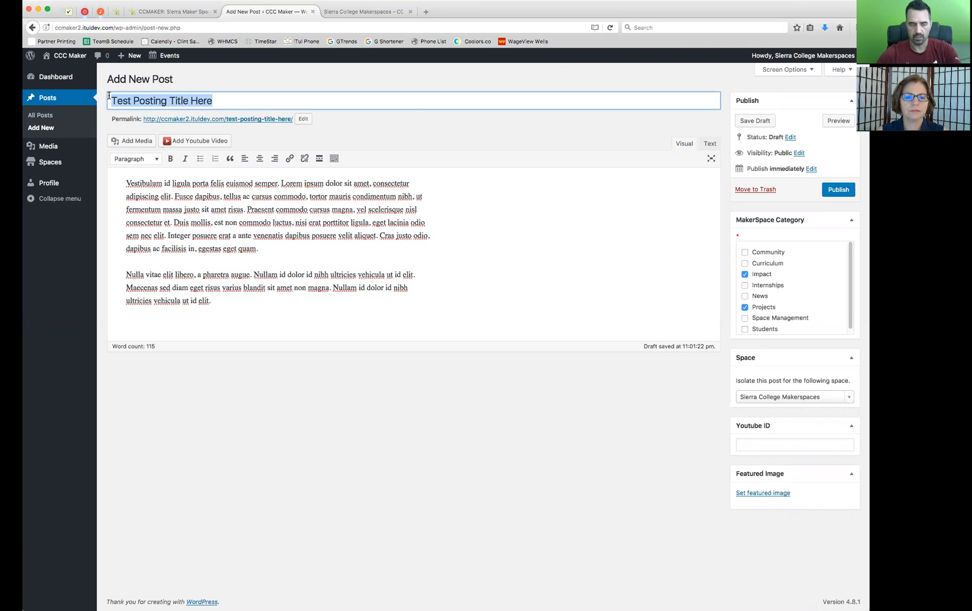
{"action": "left_click_drag", "start_coordinate": [192, 184], "coordinate": [403, 278]}
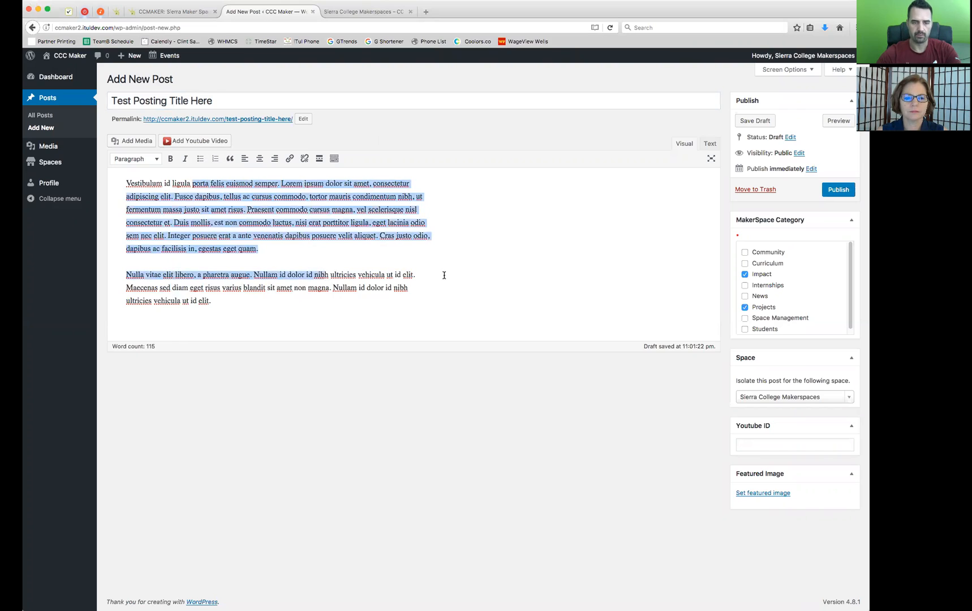
{"action": "left_click", "coordinate": [447, 272]}
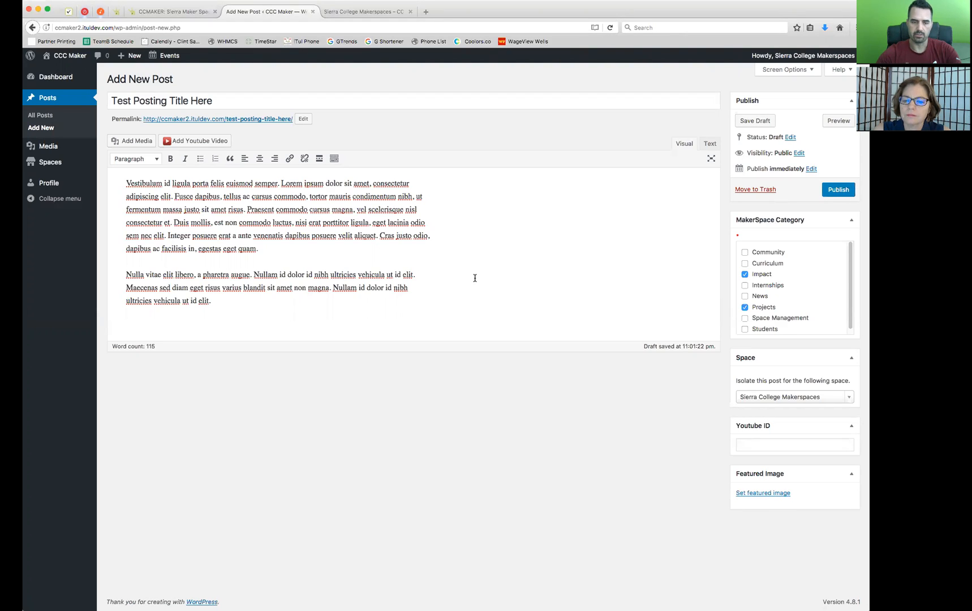
{"action": "left_click_drag", "start_coordinate": [226, 306], "coordinate": [119, 268]}
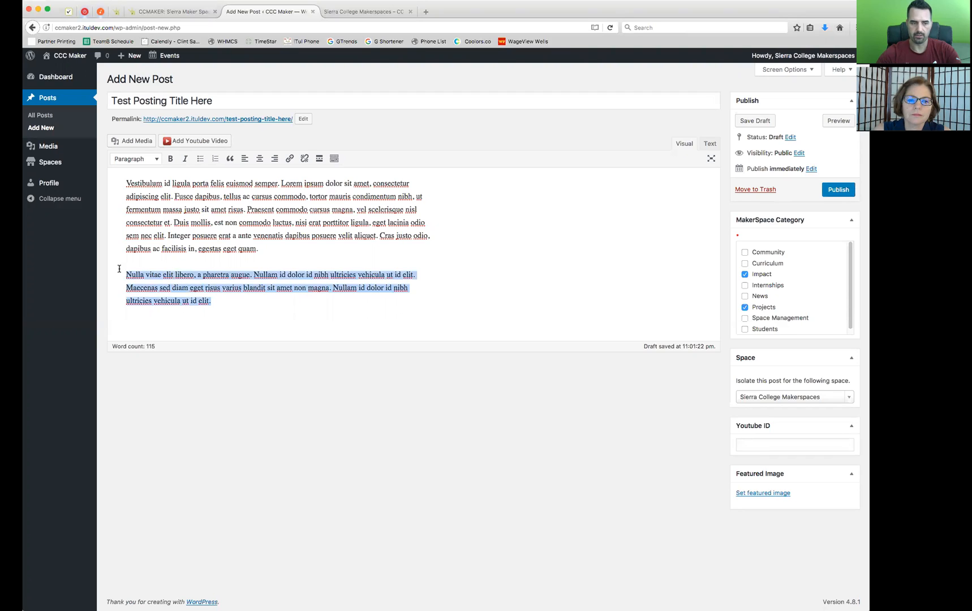
{"action": "left_click", "coordinate": [494, 249]}
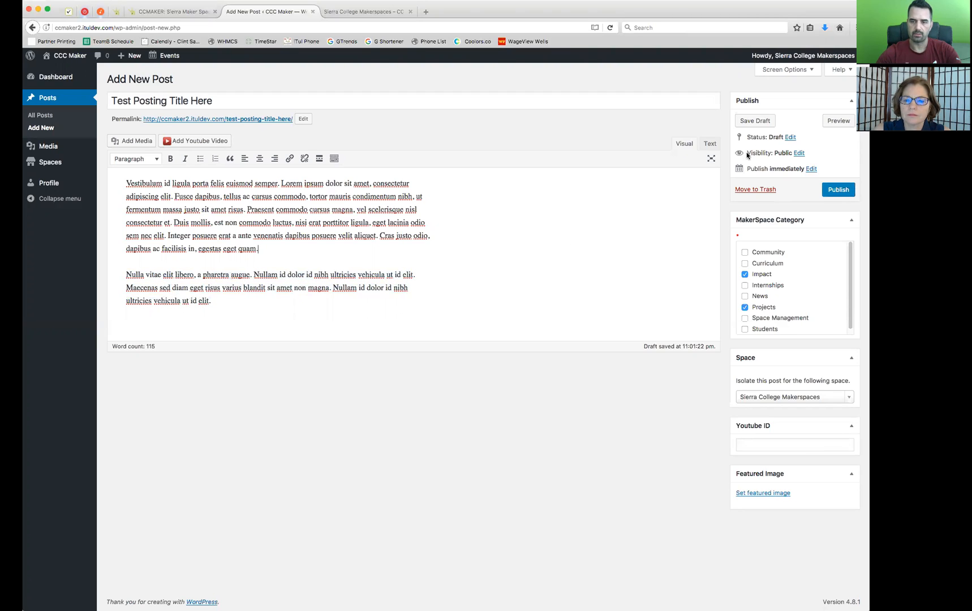
Save the new post as a draft and reopen "Test Posting Title Here" from the list of all posts
{"action": "left_click", "coordinate": [757, 122]}
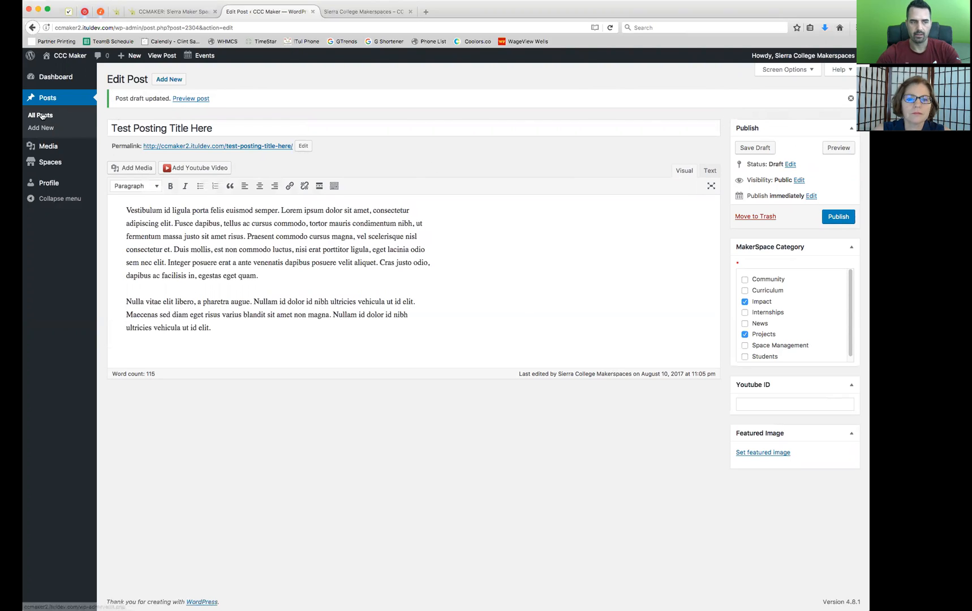
{"action": "left_click", "coordinate": [39, 116]}
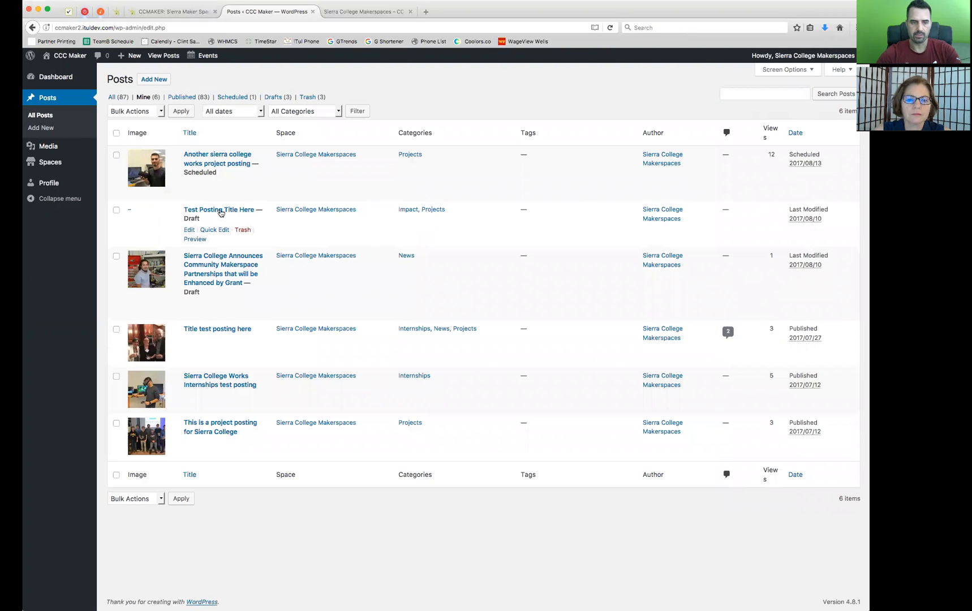
{"action": "double_click", "coordinate": [188, 218]}
{"action": "left_click", "coordinate": [332, 236]}
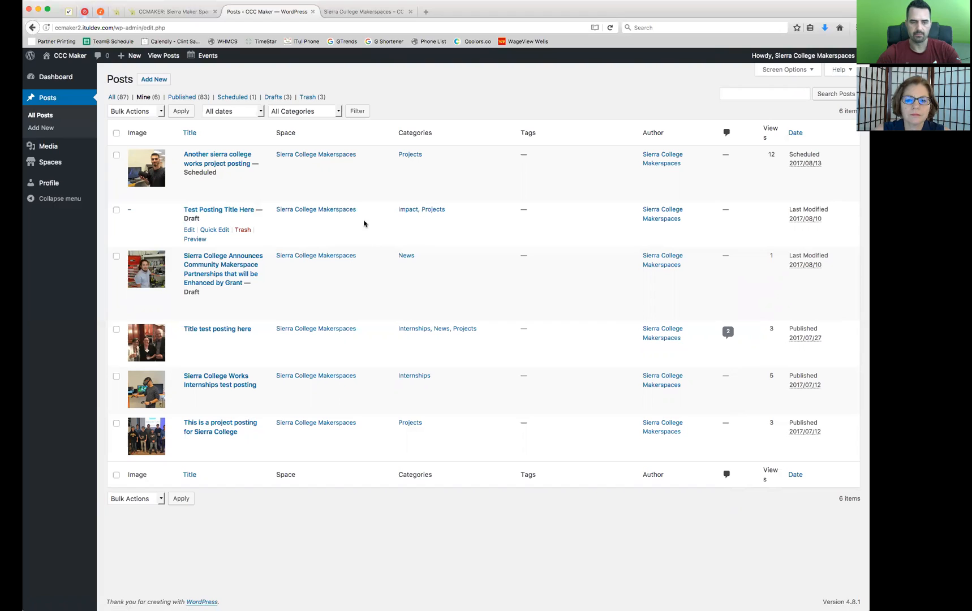
{"action": "left_click", "coordinate": [234, 211]}
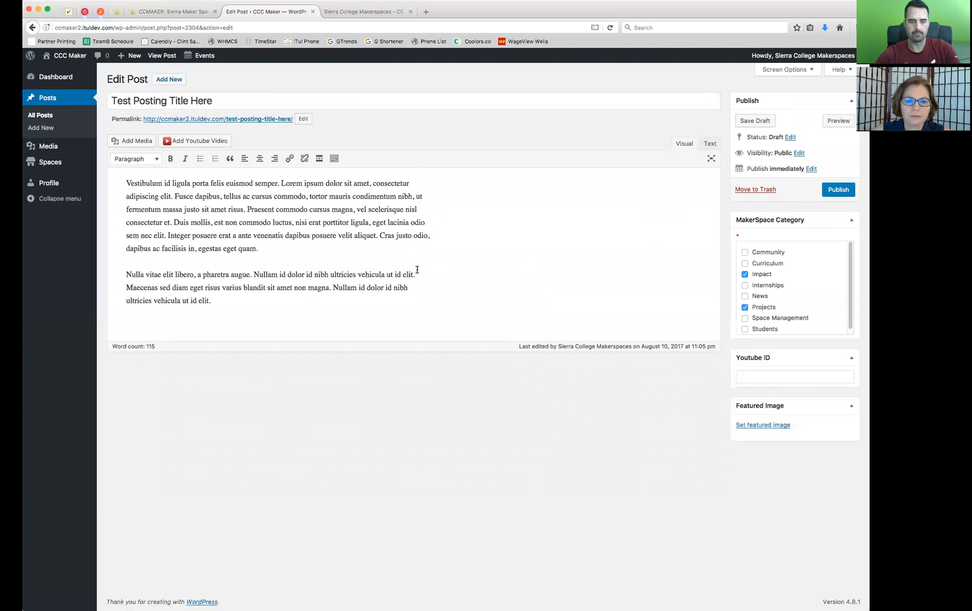
{"action": "left_click_drag", "start_coordinate": [214, 229], "coordinate": [276, 276]}
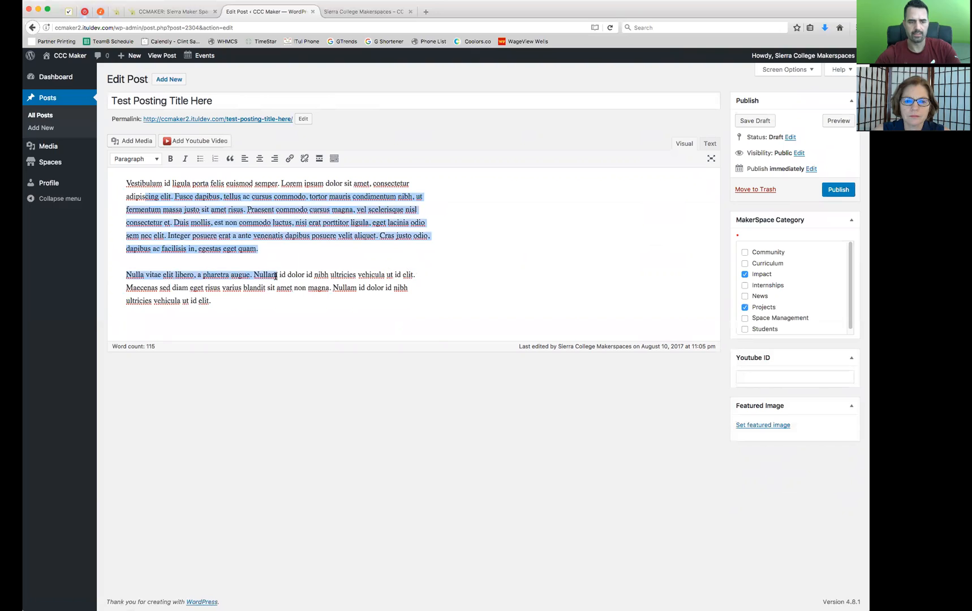
{"action": "left_click", "coordinate": [315, 270]}
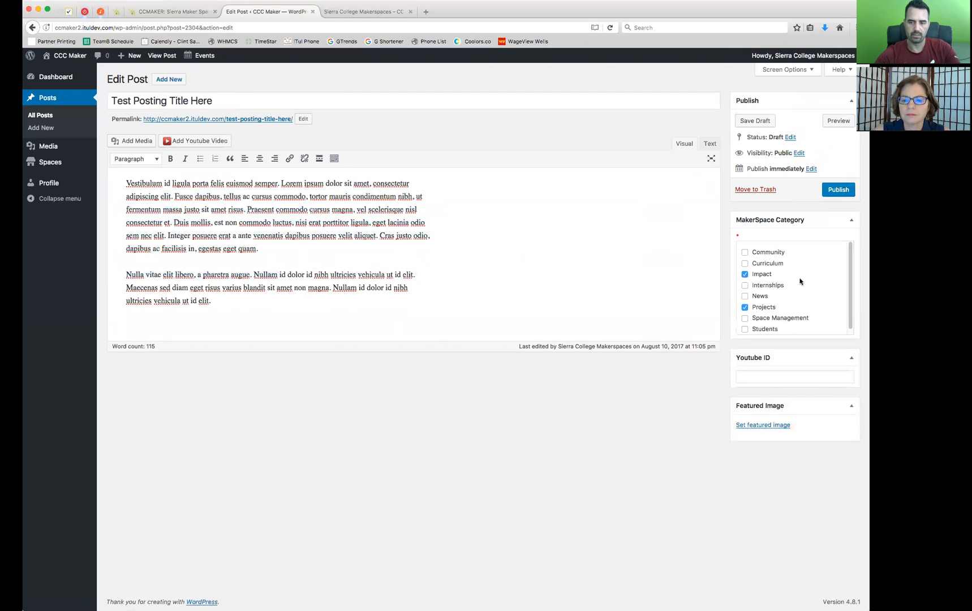
Replace the post's Impact category with Curriculum and save the draft
{"action": "left_click", "coordinate": [745, 274]}
{"action": "left_click", "coordinate": [745, 264]}
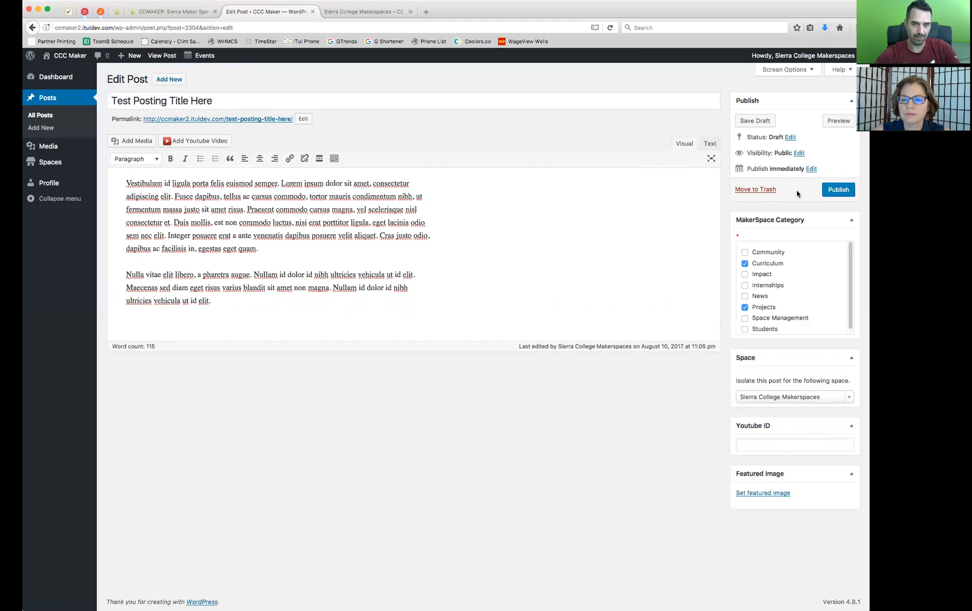
{"action": "left_click", "coordinate": [753, 122]}
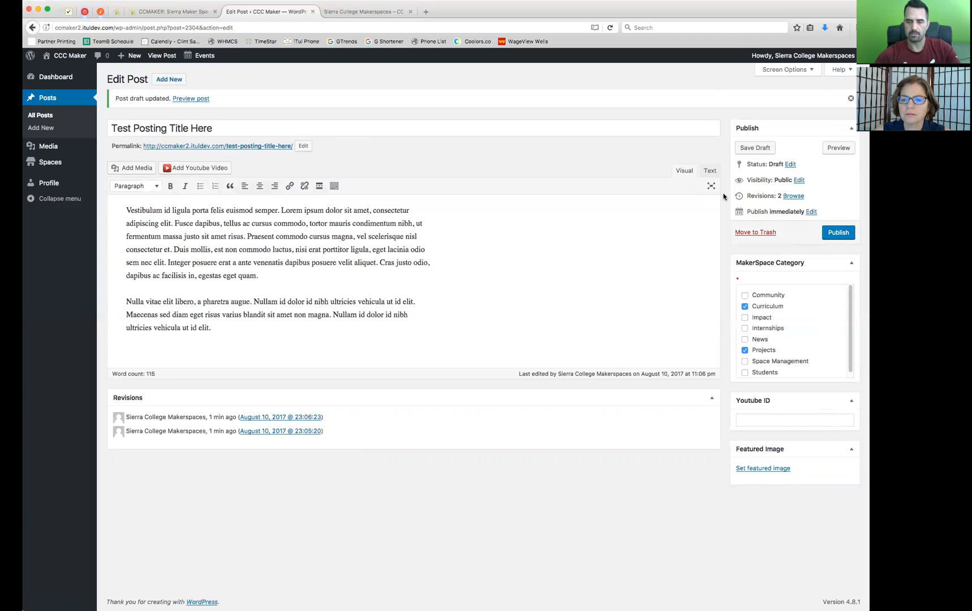
Set the first media library photo, the man in the blue shirt, as the post's featured image
{"action": "left_click", "coordinate": [774, 468]}
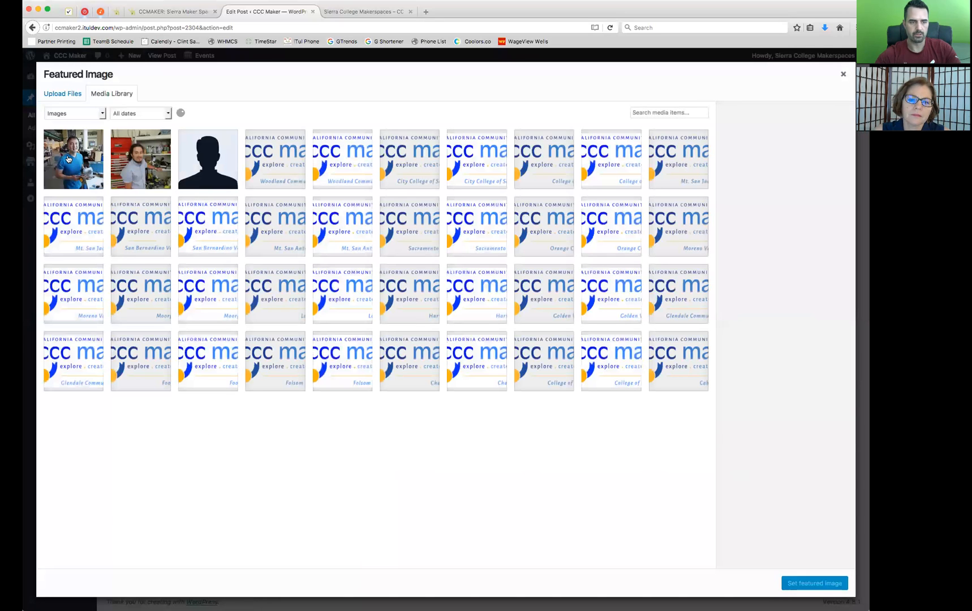
{"action": "left_click", "coordinate": [68, 159]}
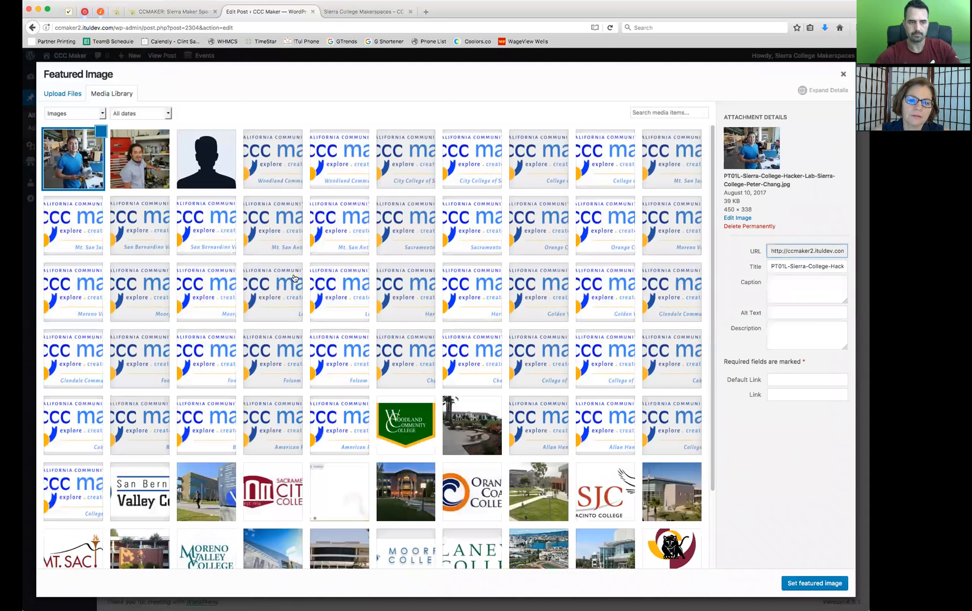
{"action": "left_click", "coordinate": [808, 584]}
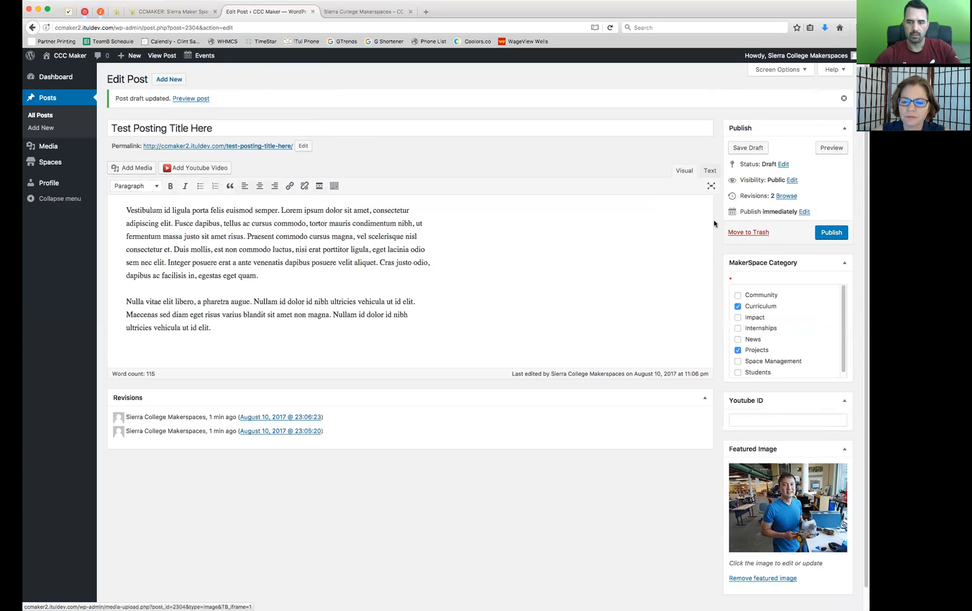
Preview the draft post on the site, check its body text and layout, and close the preview
{"action": "left_click", "coordinate": [826, 149]}
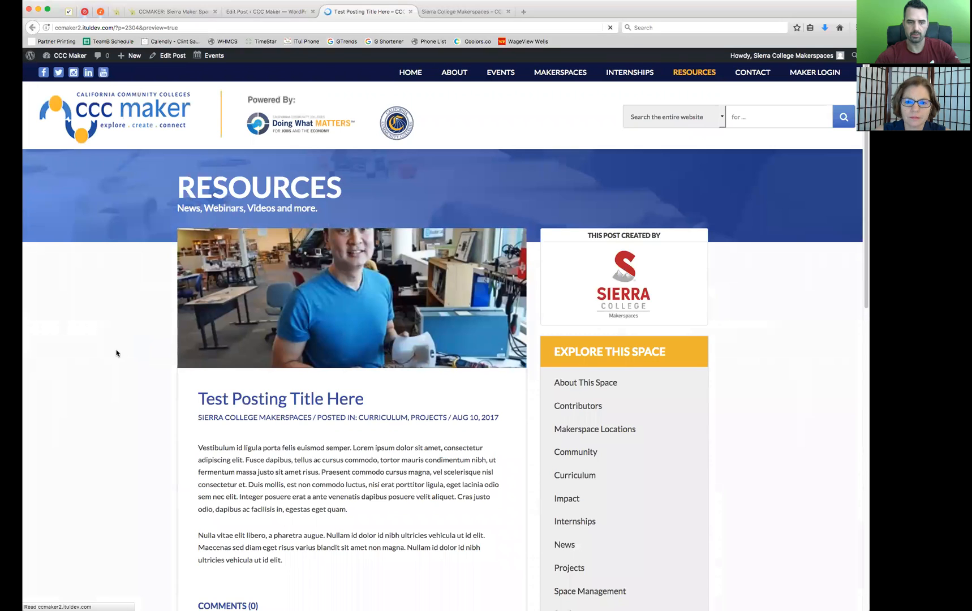
{"action": "scroll", "coordinate": [113, 349], "scroll_direction": "down", "scroll_amount": 3}
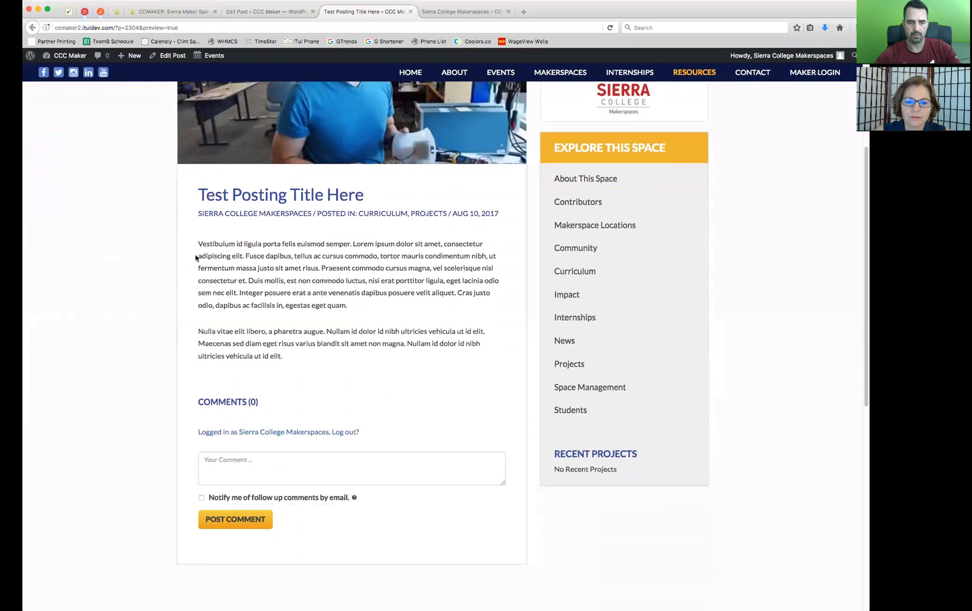
{"action": "left_click_drag", "start_coordinate": [214, 243], "coordinate": [347, 306]}
{"action": "left_click", "coordinate": [316, 359]}
{"action": "triple_click", "coordinate": [270, 353]}
{"action": "left_click", "coordinate": [277, 266]}
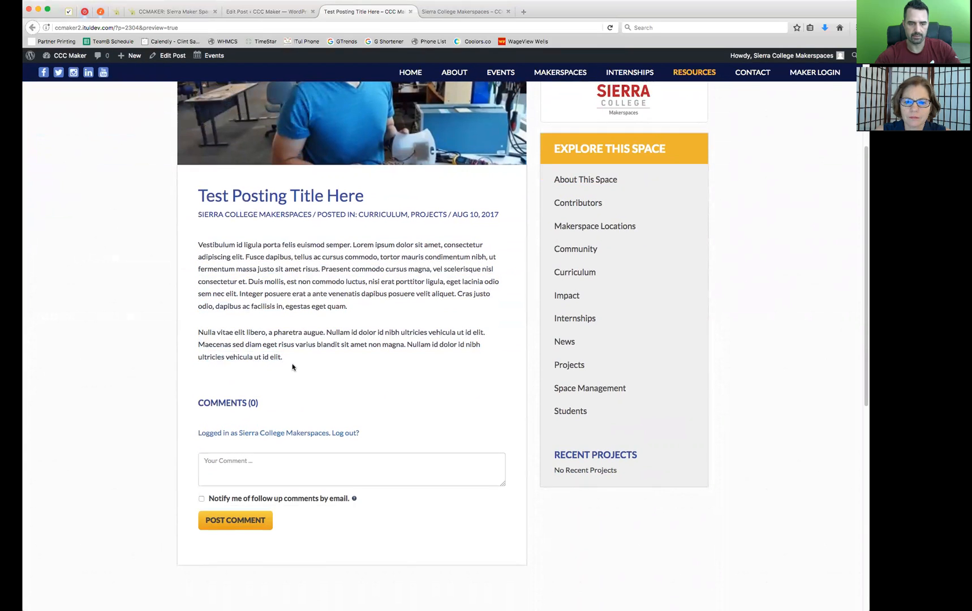
{"action": "scroll", "coordinate": [289, 367], "scroll_direction": "up", "scroll_amount": 1}
{"action": "left_click_drag", "start_coordinate": [295, 305], "coordinate": [365, 389]}
{"action": "left_click", "coordinate": [405, 322]}
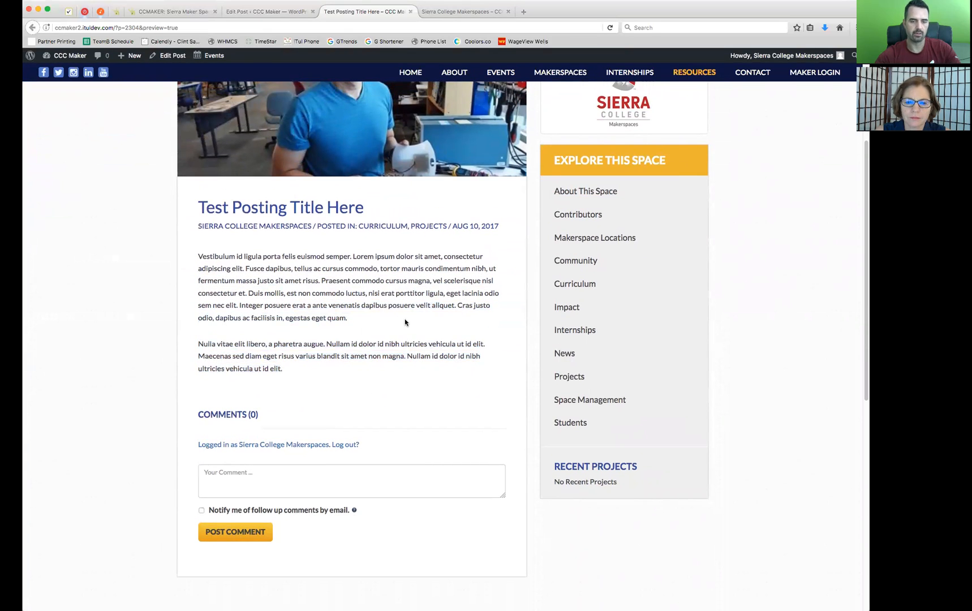
{"action": "left_click_drag", "start_coordinate": [321, 293], "coordinate": [381, 356]}
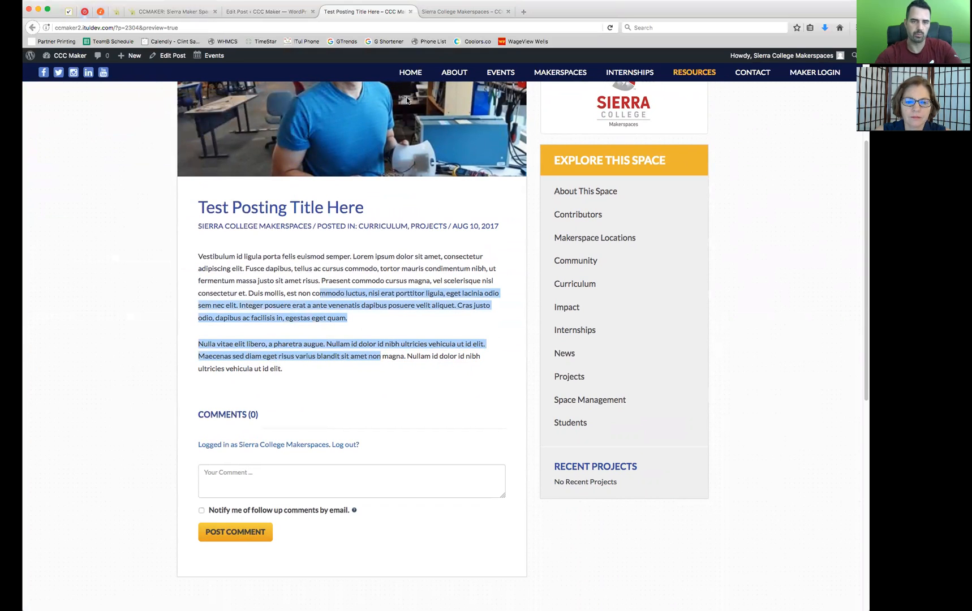
{"action": "left_click", "coordinate": [411, 12]}
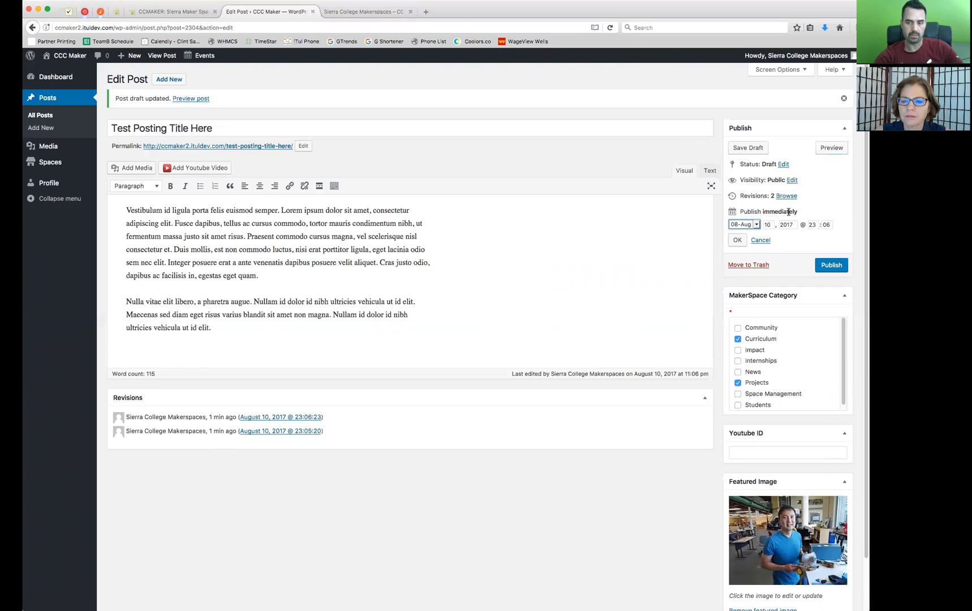
Schedule the post for publication on August 15, 2017, keeping the 23:06 time
{"action": "left_click_drag", "start_coordinate": [747, 212], "coordinate": [784, 212]}
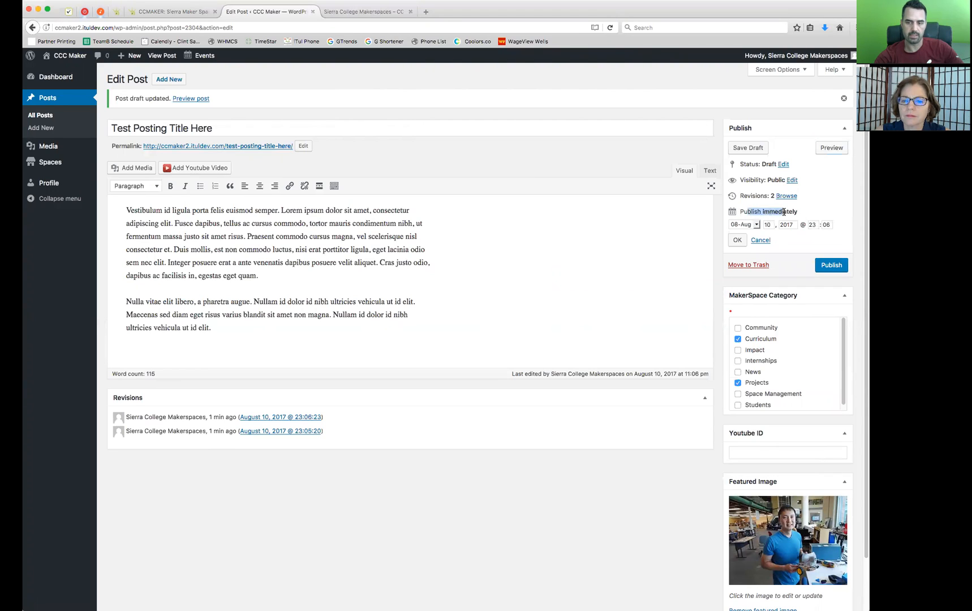
{"action": "left_click", "coordinate": [747, 225]}
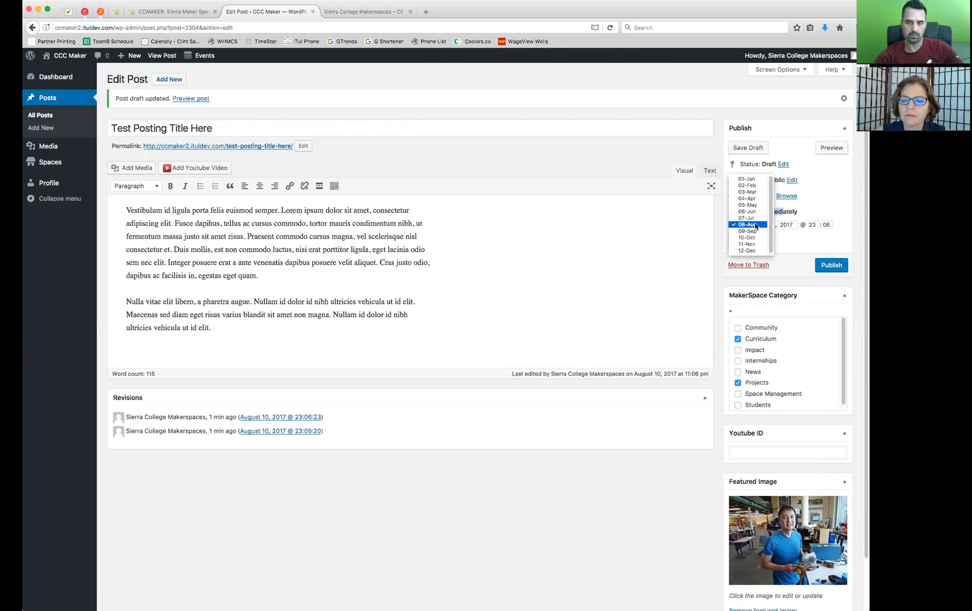
{"action": "left_click", "coordinate": [779, 227]}
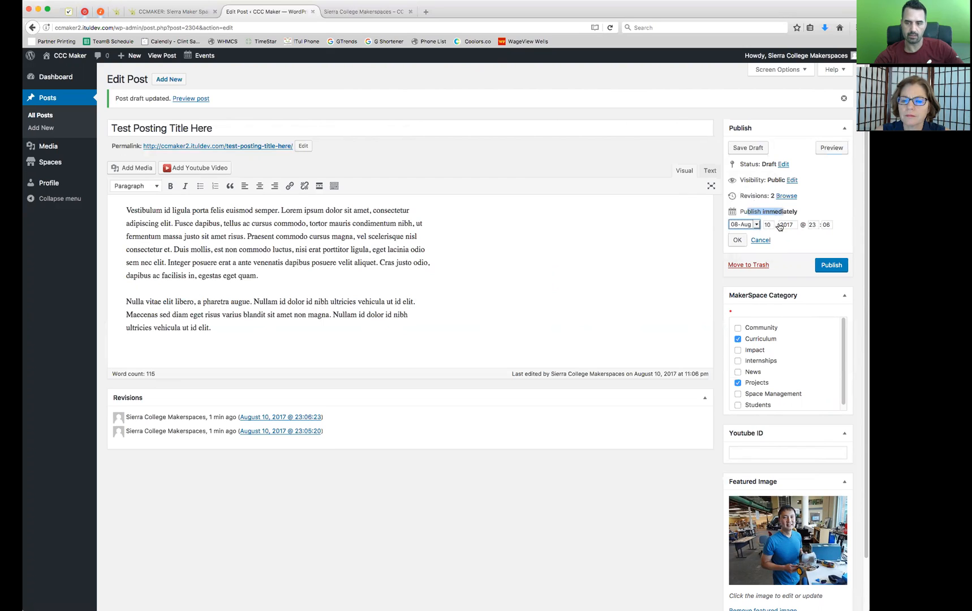
{"action": "double_click", "coordinate": [770, 225]}
{"action": "type", "text": "15"}
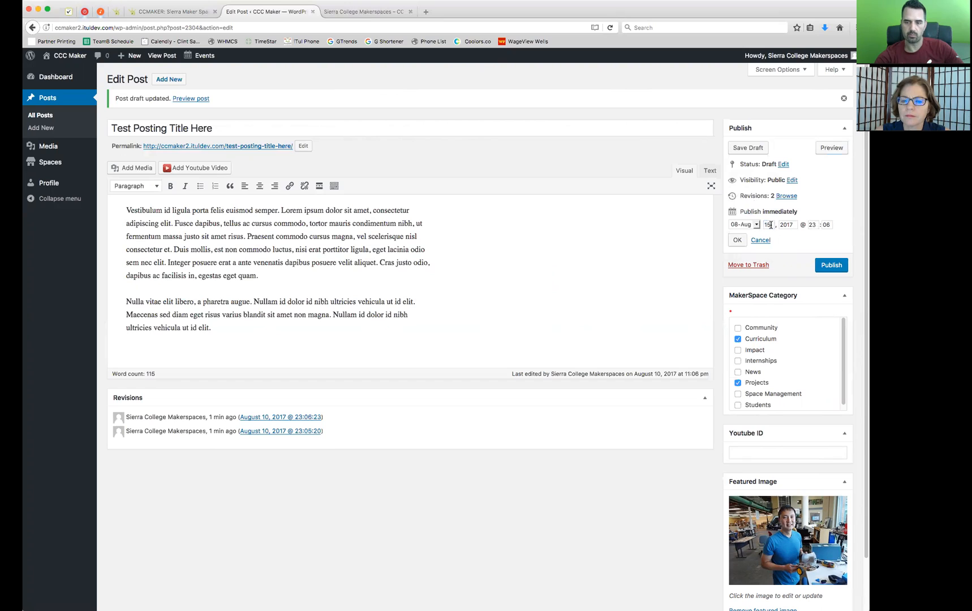
{"action": "double_click", "coordinate": [814, 225]}
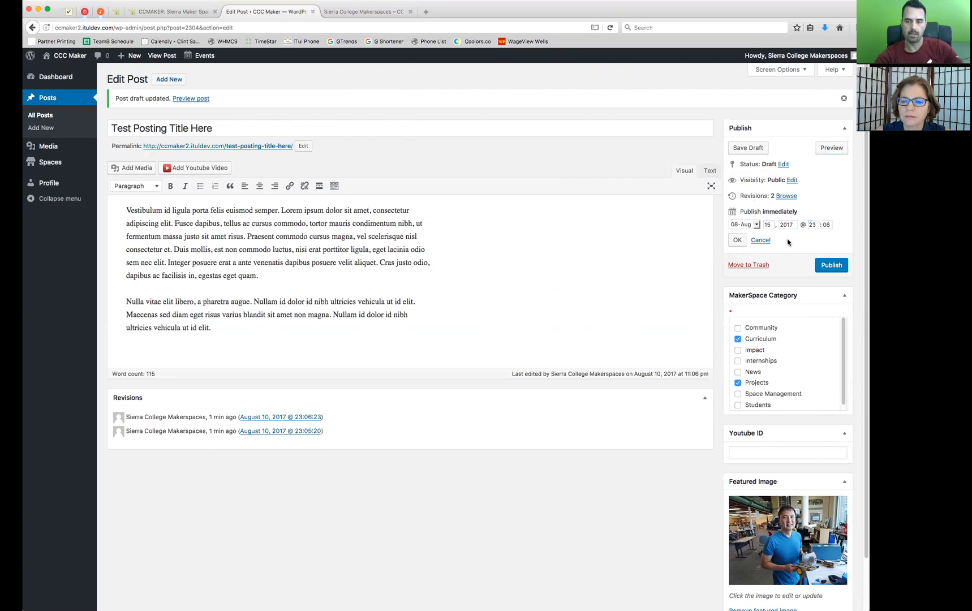
{"action": "left_click", "coordinate": [744, 225]}
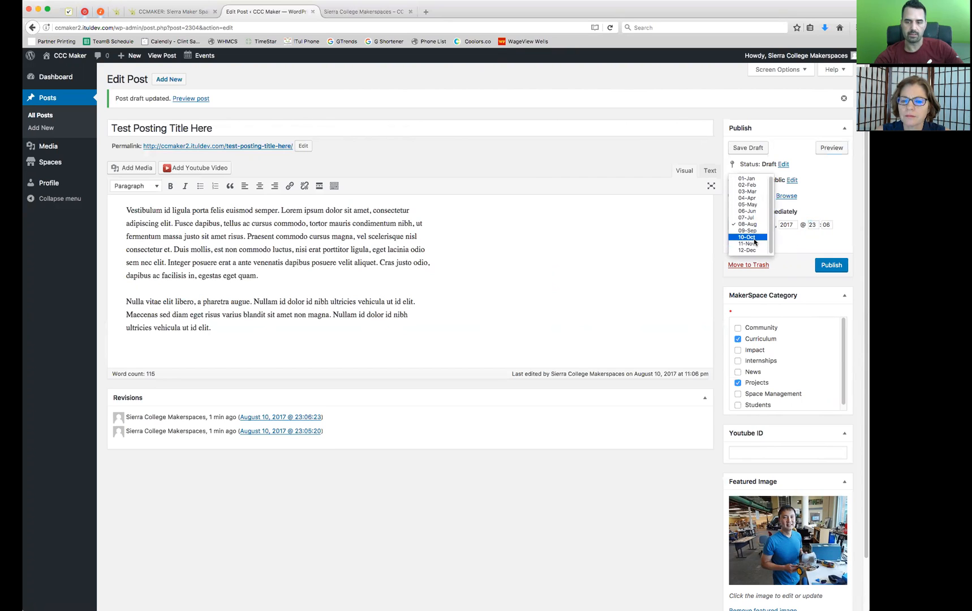
{"action": "left_click", "coordinate": [793, 243]}
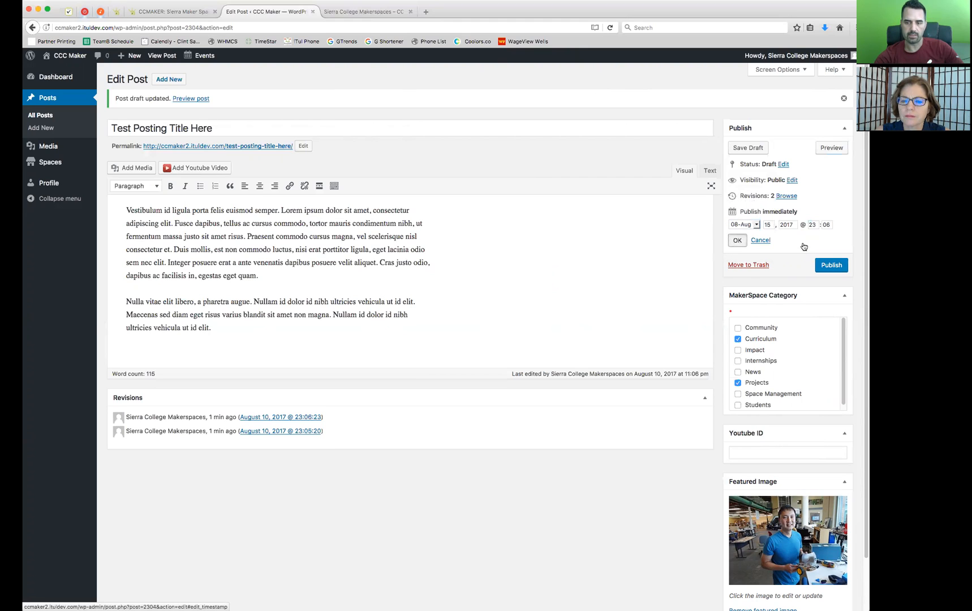
{"action": "left_click", "coordinate": [735, 241]}
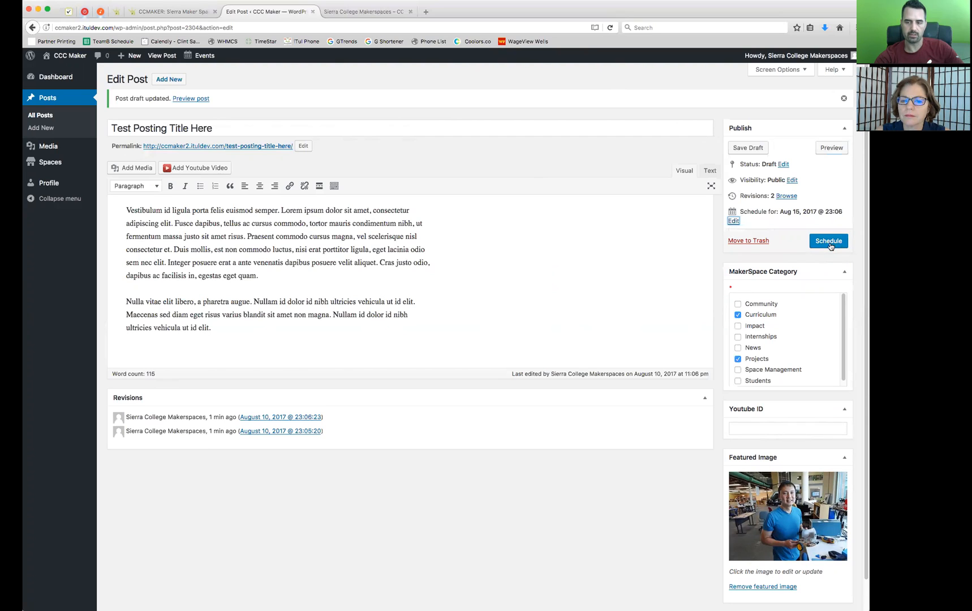
{"action": "left_click_drag", "start_coordinate": [773, 212], "coordinate": [824, 213]}
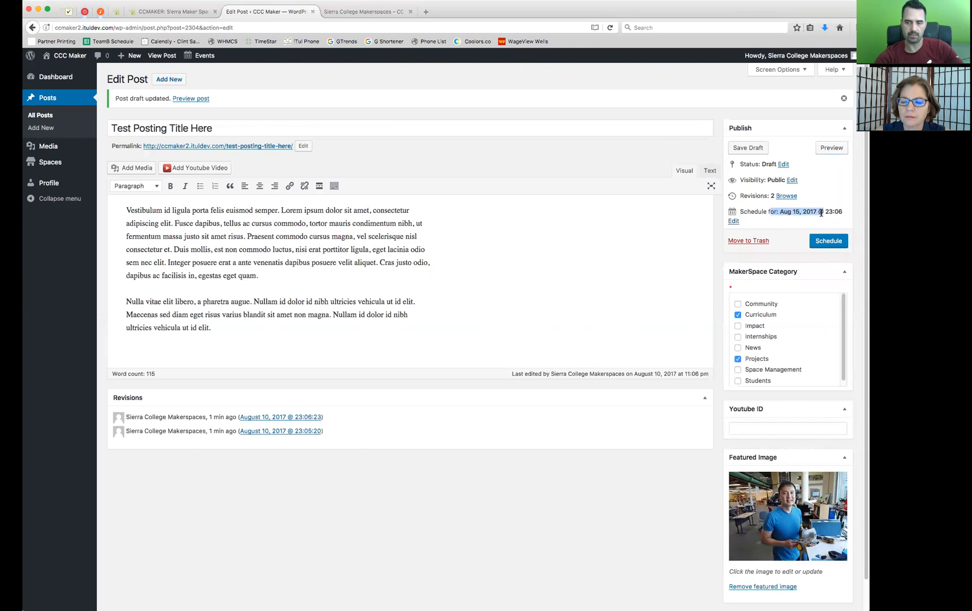
{"action": "left_click", "coordinate": [821, 244]}
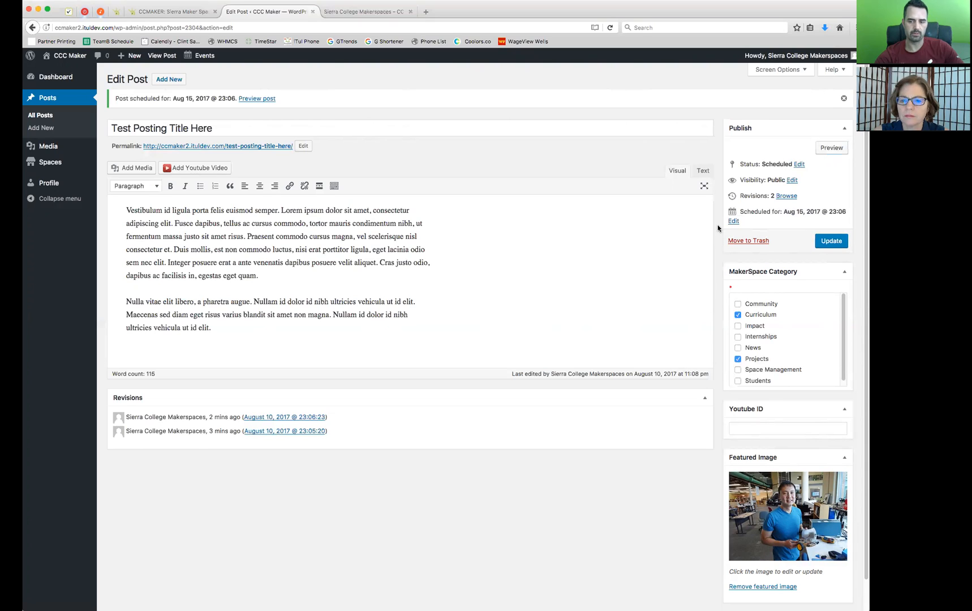
Change the scheduled post's publication day to August 10, 2017
{"action": "left_click", "coordinate": [733, 221]}
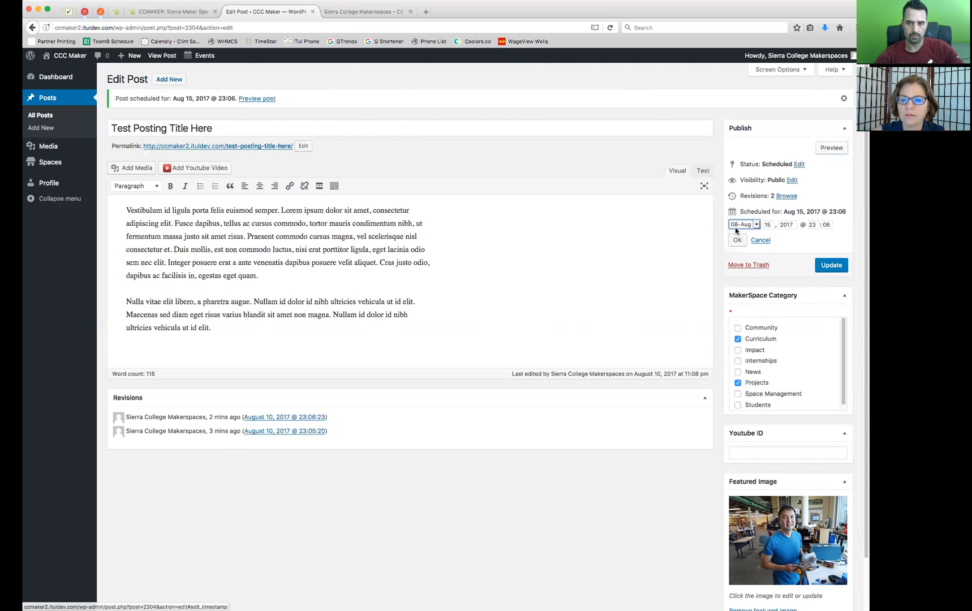
{"action": "double_click", "coordinate": [767, 225]}
{"action": "type", "text": "10"}
{"action": "left_click", "coordinate": [737, 240]}
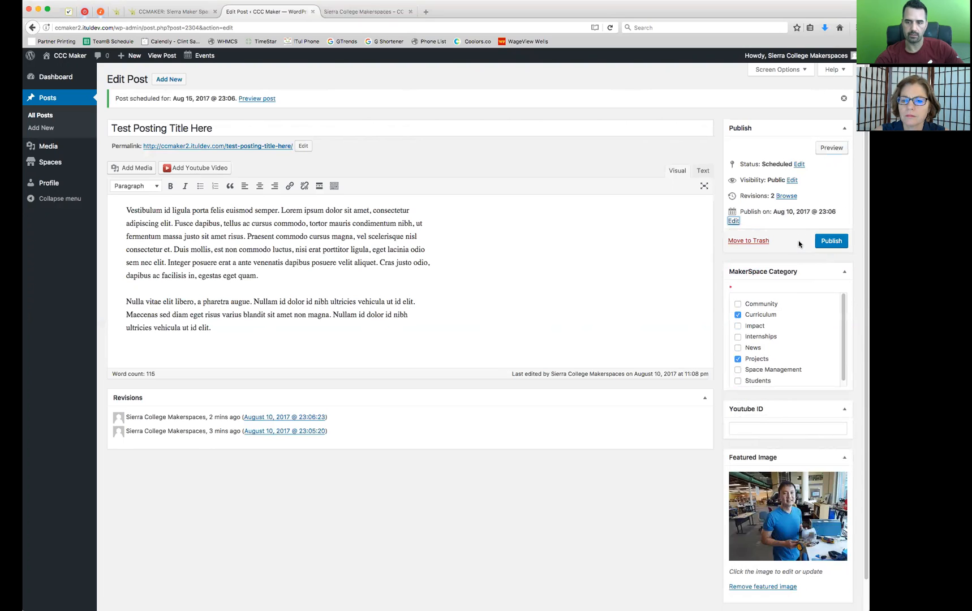
Publish the post with its August 10, 2017 date
{"action": "left_click_drag", "start_coordinate": [773, 211], "coordinate": [835, 212]}
{"action": "left_click", "coordinate": [824, 241]}
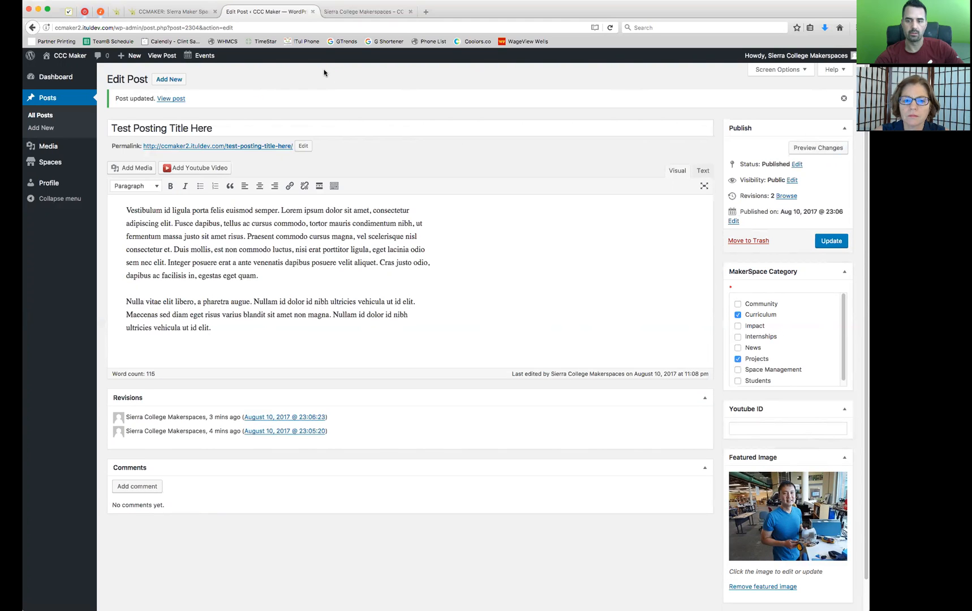
Review the published post's date and its editable date settings, leaving them without changes
{"action": "left_click_drag", "start_coordinate": [773, 212], "coordinate": [841, 213]}
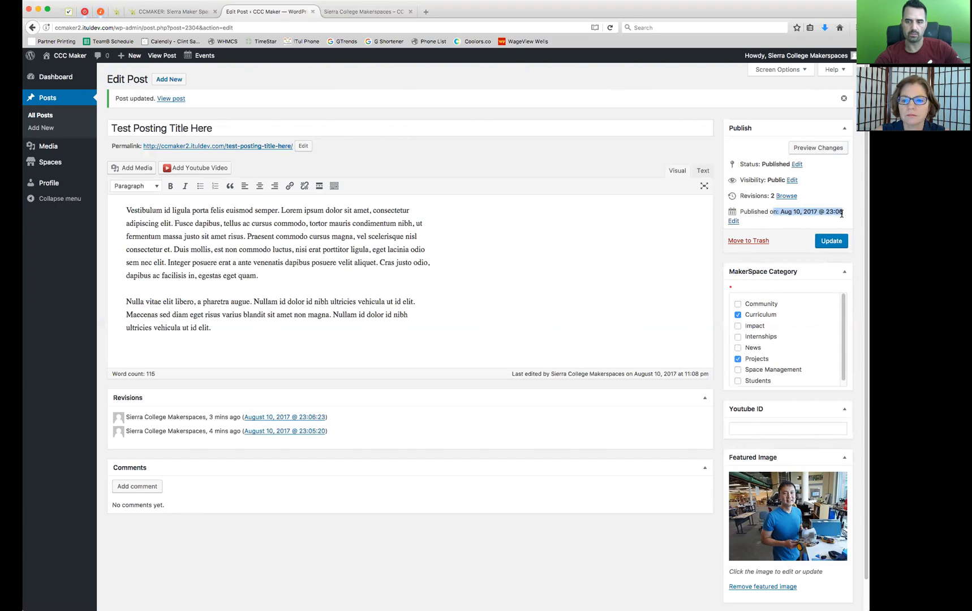
{"action": "left_click", "coordinate": [773, 214]}
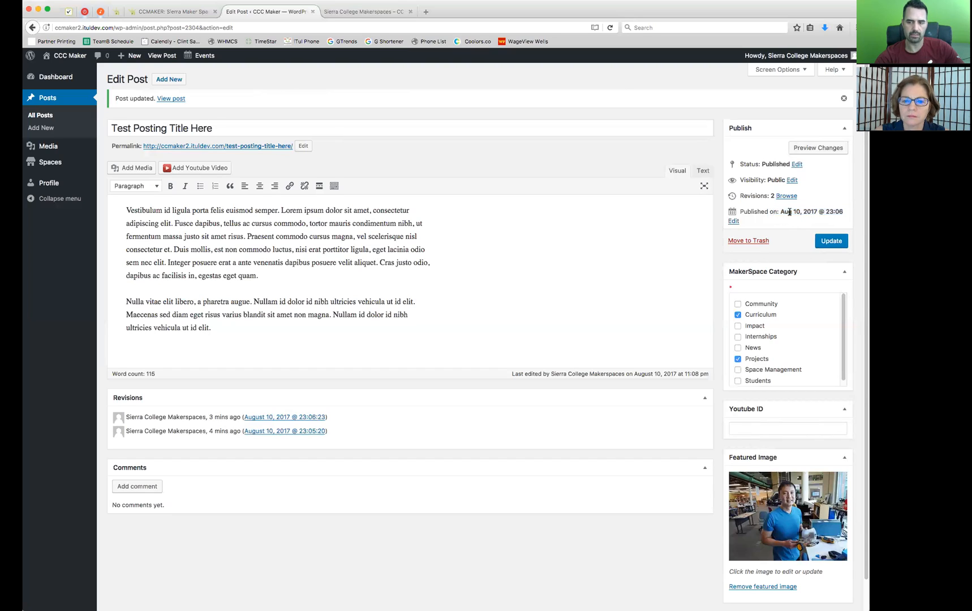
{"action": "left_click", "coordinate": [733, 221]}
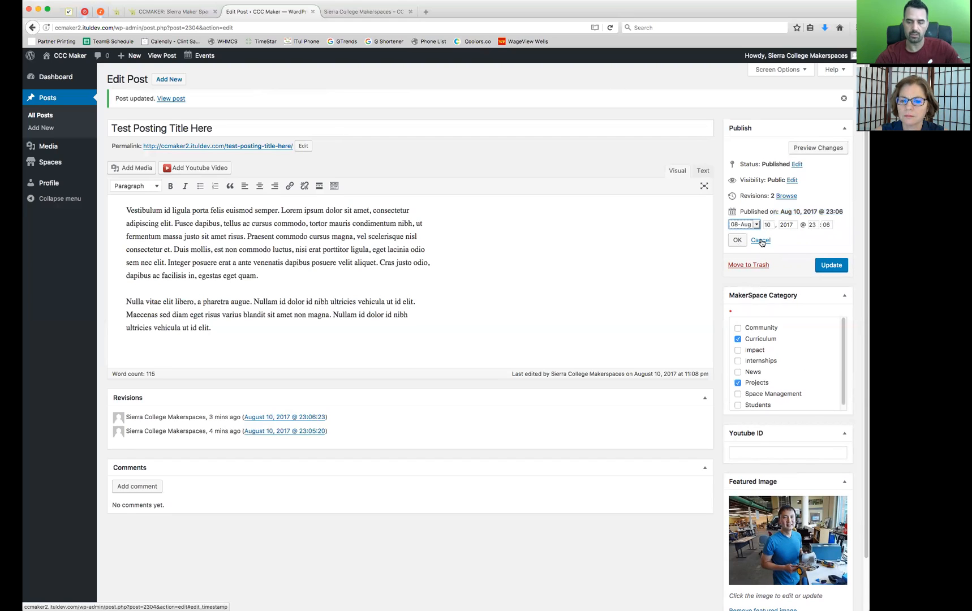
{"action": "left_click", "coordinate": [761, 241]}
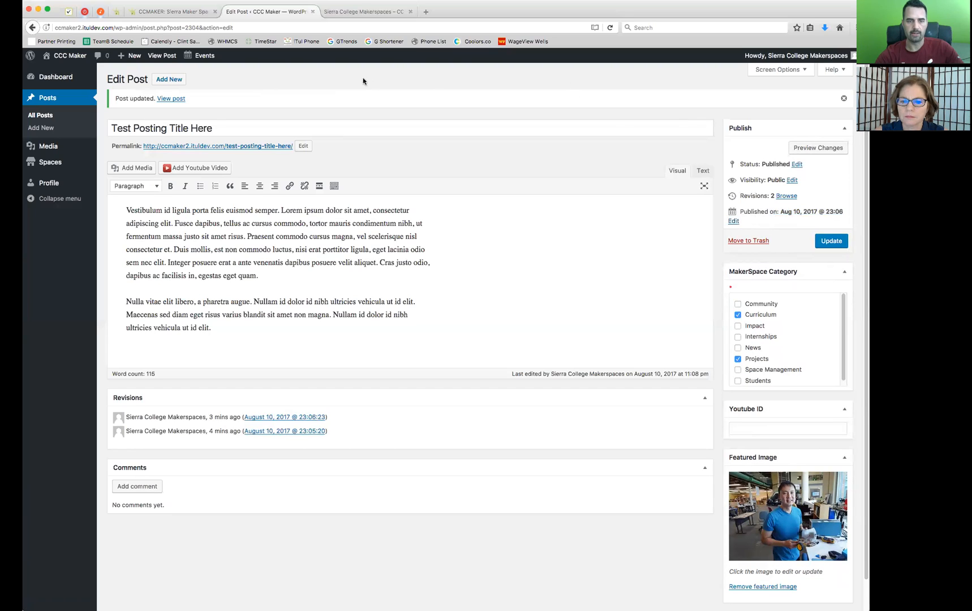
Reload the Sierra College Makerspaces Projects page to check for the published post, and return to the post editor
{"action": "left_click", "coordinate": [357, 10]}
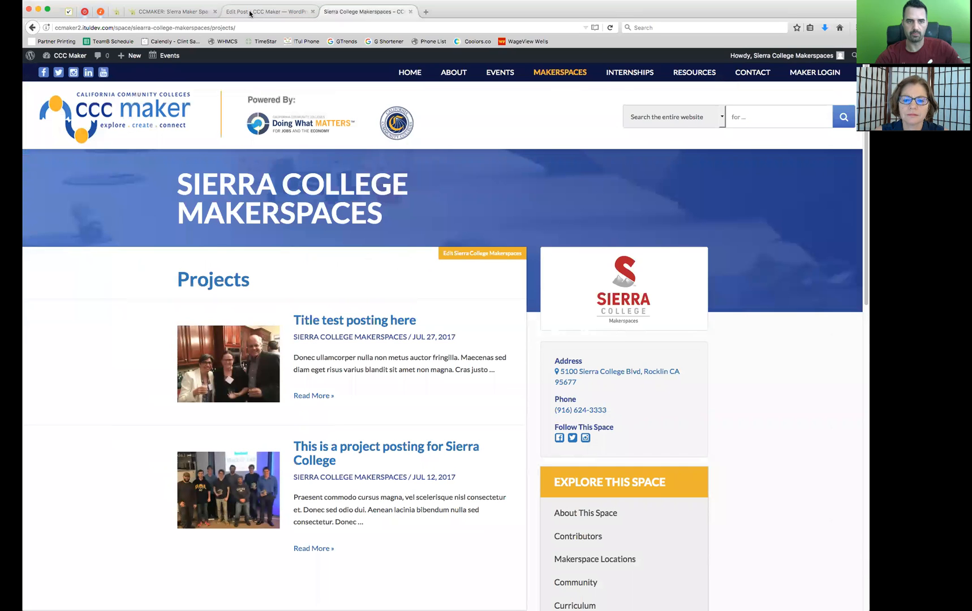
{"action": "key", "text": "super+r"}
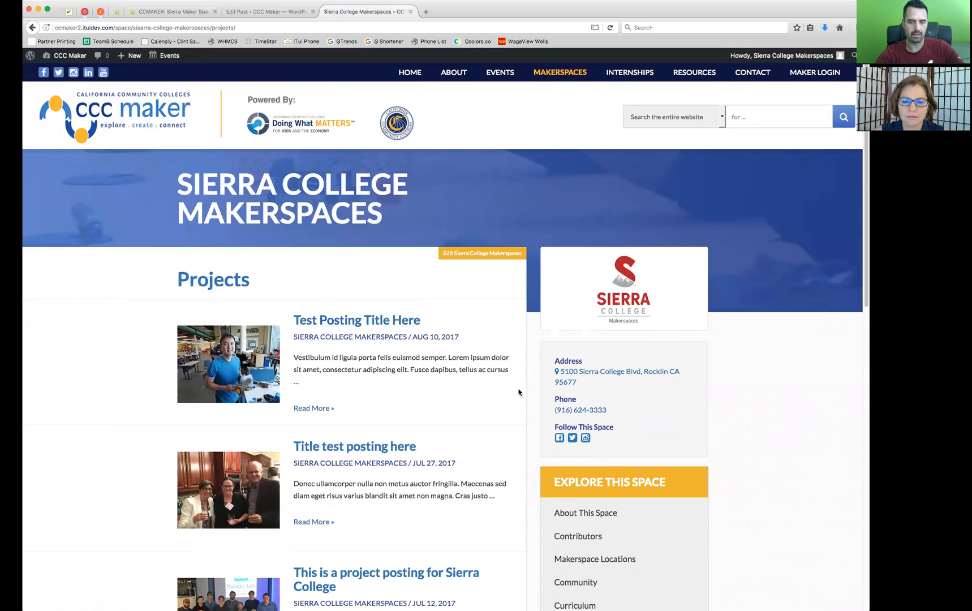
{"action": "left_click", "coordinate": [266, 11]}
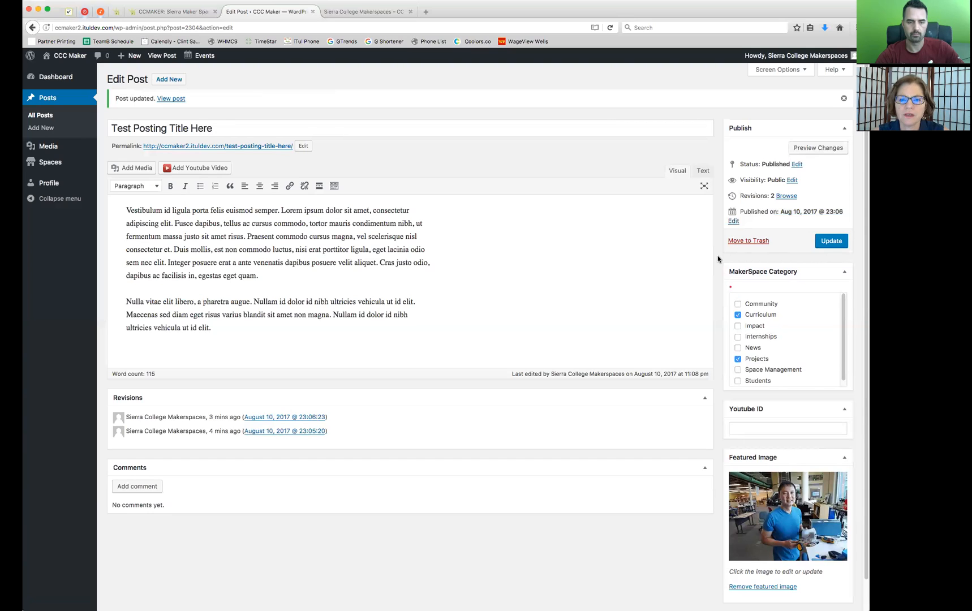
Split the first body paragraph before "Praesent commodo" and insert a copy of the original "Vestibulum" and "Nulla vitae" paragraphs in the gap
{"action": "left_click_drag", "start_coordinate": [258, 238], "coordinate": [288, 273]}
{"action": "left_click", "coordinate": [247, 236]}
{"action": "key", "text": "Return"}
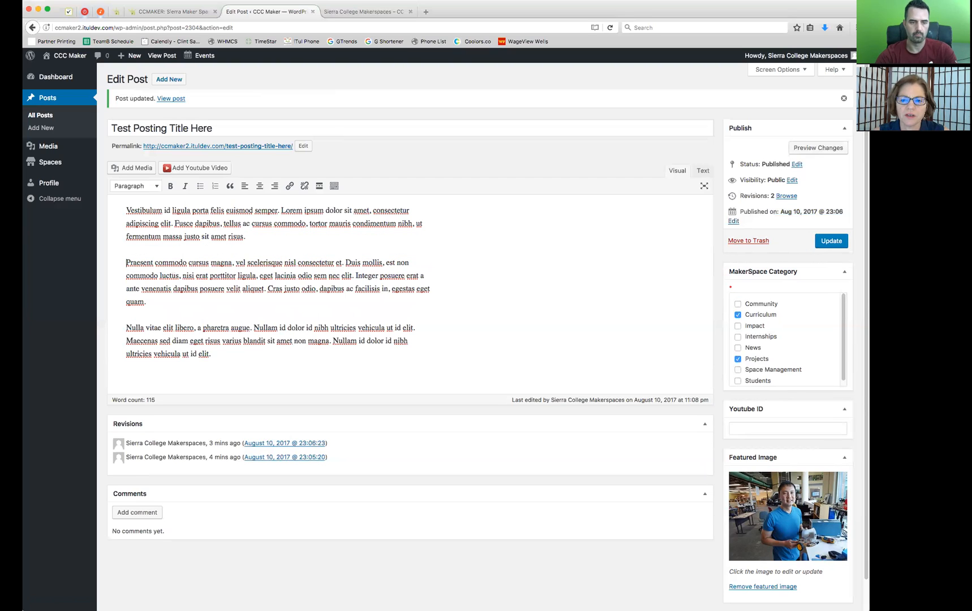
{"action": "key", "text": "Return"}
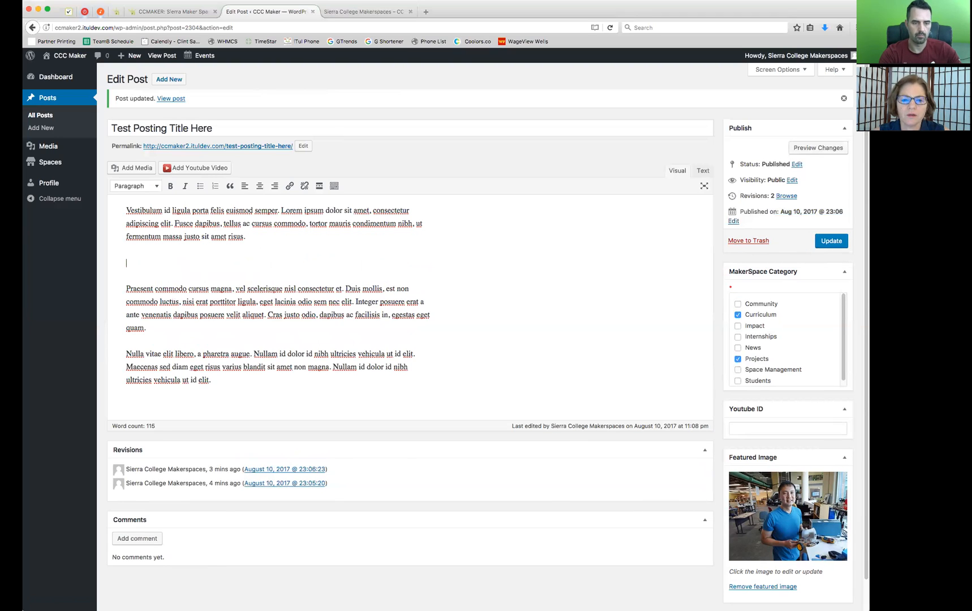
{"action": "type", "text": "Vestibulum id ligula porta felis euismod semper. Lorem ipsum dolor sit amet, consectetur adipiscing elit. Fusce dapibus, tellus ac cursus commodo, tortor mauris condimentum nibh, ut fermentum massa justo sit amet risus. Praesent commodo cursus magna, vel scelerisque nisl consectetur et. Duis mollis, est non commodo luctus, nisi erat porttitor ligula, eget lacinia odio sem nec elit. Integer posuere erat a ante venenatis dapibus posuere velit aliquet. Cras justo odio, dapibus ac facilisis in, egestas eget quam. Nulla vitae elit libero, a pharetra augue. Nullam id dolor id nibh ultricies vehicula ut id elit. Maecenas sed diam eget risus varius blandit sit amet non magna. Nullam id dolor id nibh ultricies vehicula ut id elit."}
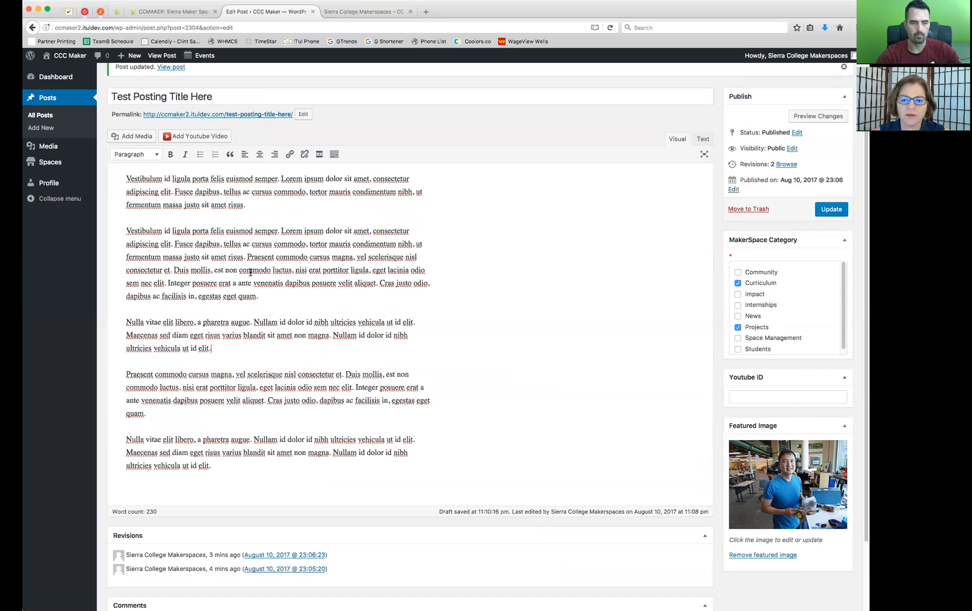
Update the post with the second paragraph's text bold from "Praesent" onward and the first paragraph's text italic from "Fusce dapibus" onward
{"action": "left_click_drag", "start_coordinate": [259, 296], "coordinate": [247, 257]}
{"action": "left_click", "coordinate": [170, 156]}
{"action": "left_click_drag", "start_coordinate": [247, 205], "coordinate": [175, 192]}
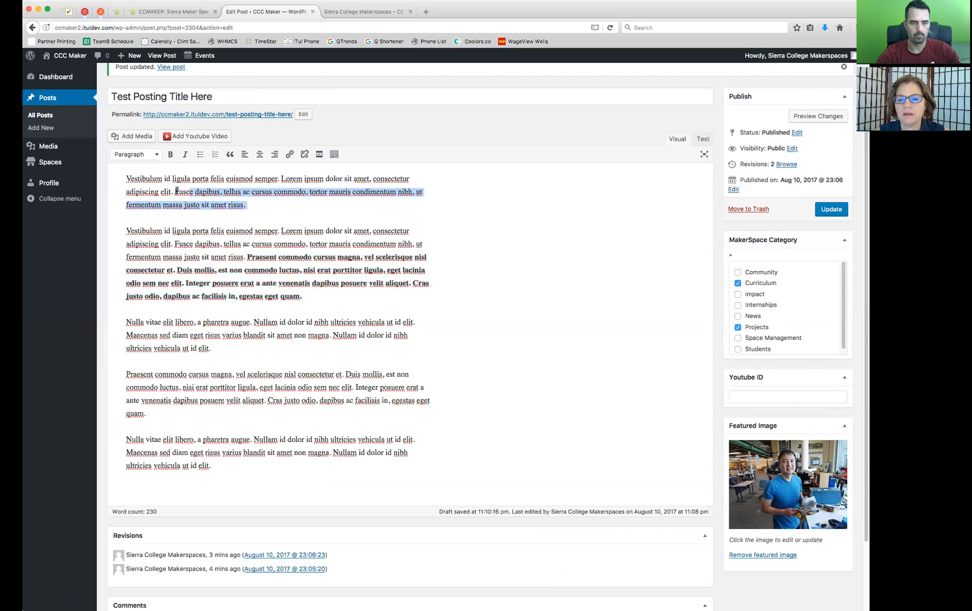
{"action": "left_click", "coordinate": [185, 154]}
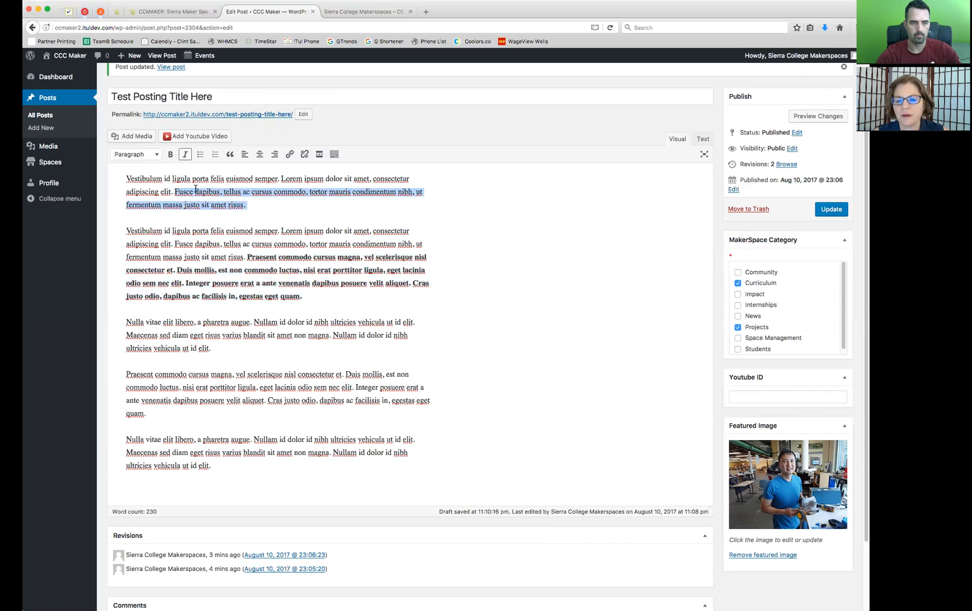
{"action": "left_click", "coordinate": [459, 221]}
{"action": "left_click", "coordinate": [829, 210]}
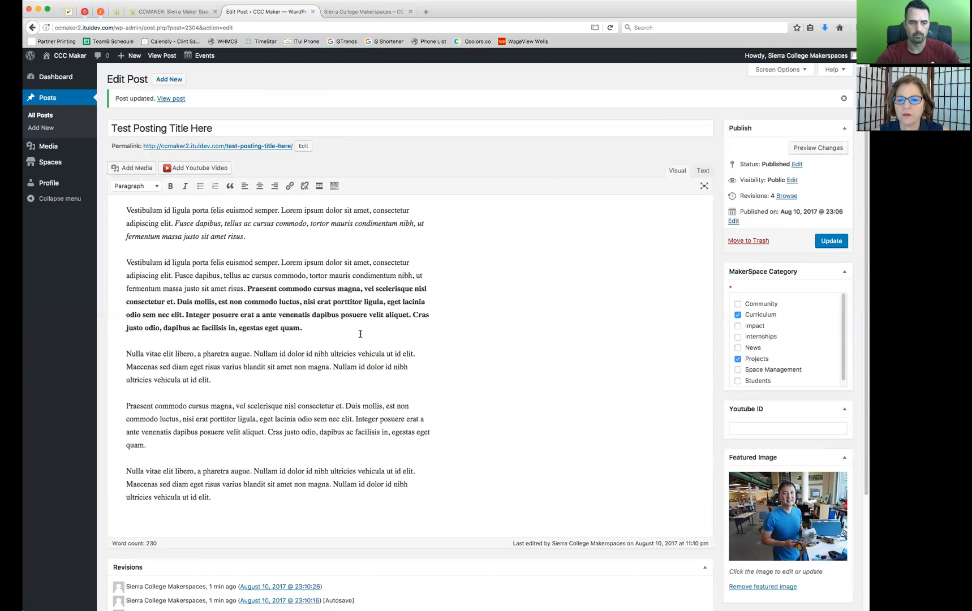
Format the first paragraph as Heading 2 and split it before the italic "Fusce dapibus" text
{"action": "left_click_drag", "start_coordinate": [172, 223], "coordinate": [125, 210]}
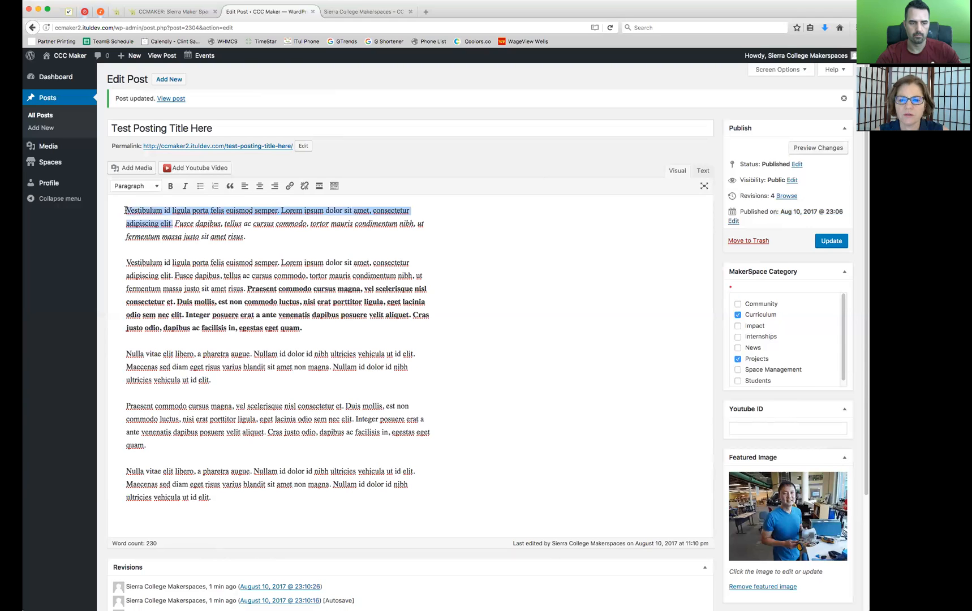
{"action": "left_click", "coordinate": [133, 187]}
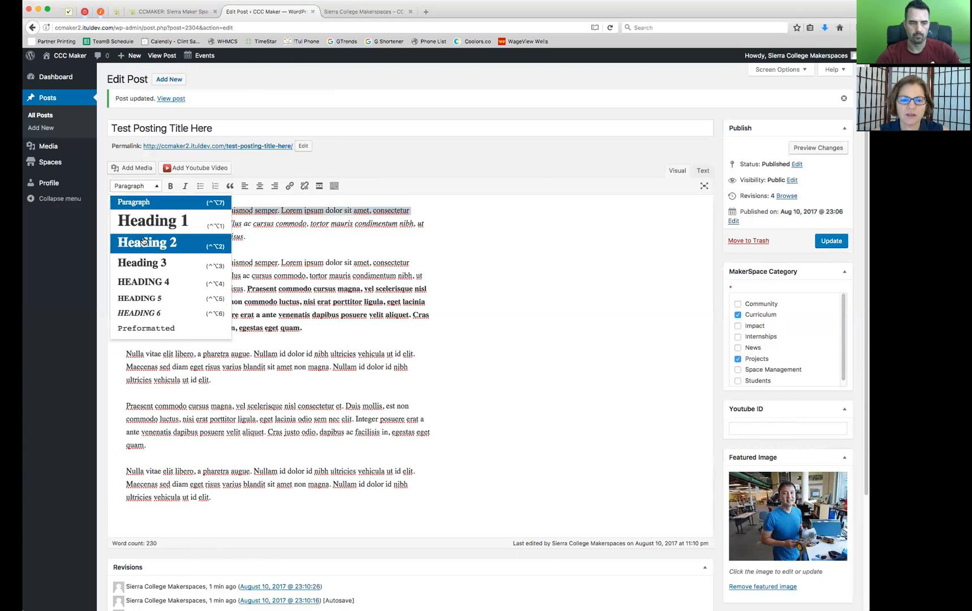
{"action": "left_click", "coordinate": [146, 242]}
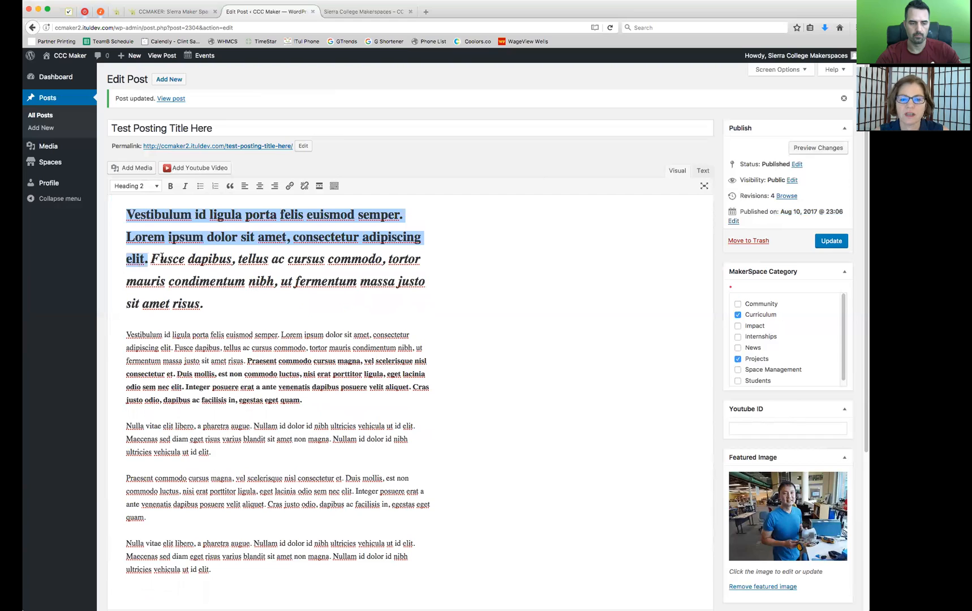
{"action": "left_click", "coordinate": [151, 259]}
{"action": "left_click", "coordinate": [235, 308], "text": "shift"}
{"action": "left_click", "coordinate": [150, 258]}
{"action": "key", "text": "Return"}
Set the italic "Fusce dapibus" text to the Paragraph style and update the post
{"action": "left_click_drag", "start_coordinate": [202, 352], "coordinate": [121, 305]}
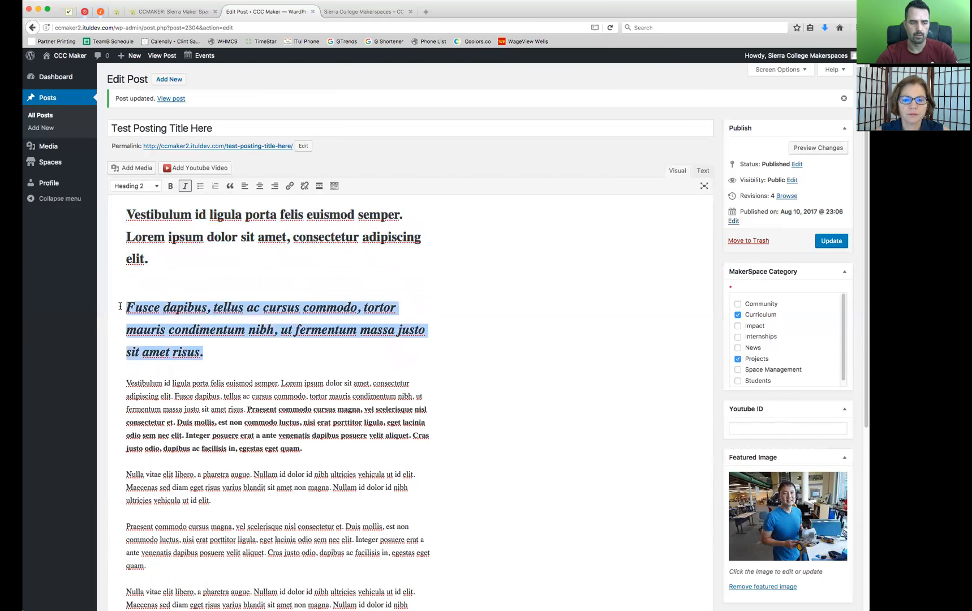
{"action": "left_click", "coordinate": [141, 190]}
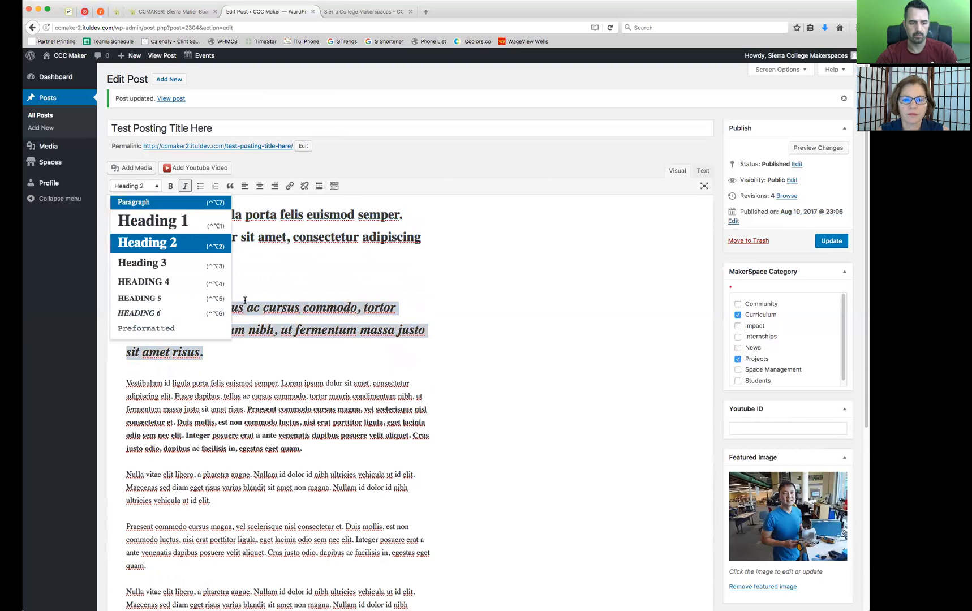
{"action": "left_click", "coordinate": [133, 202]}
{"action": "left_click", "coordinate": [229, 278]}
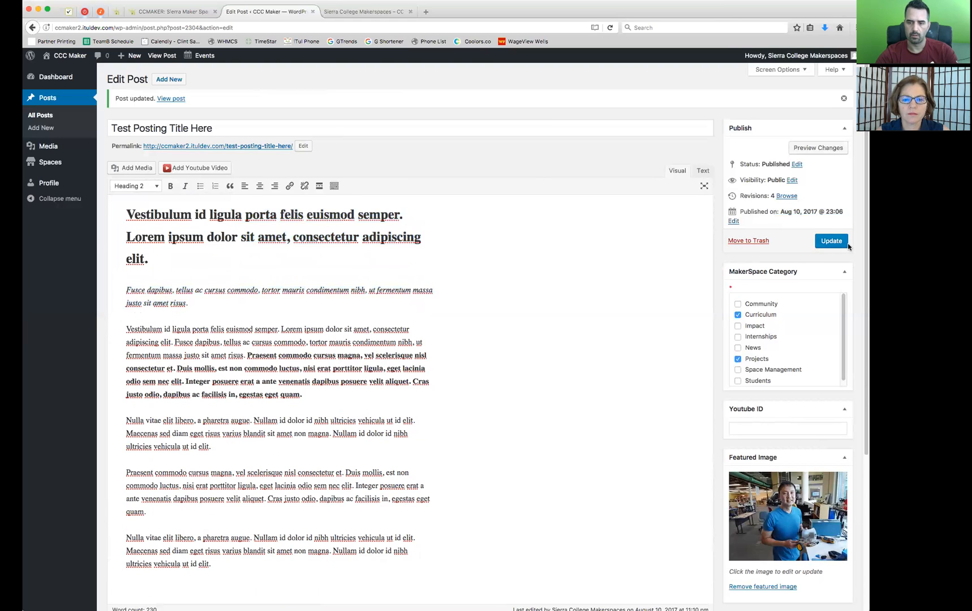
{"action": "left_click", "coordinate": [816, 244]}
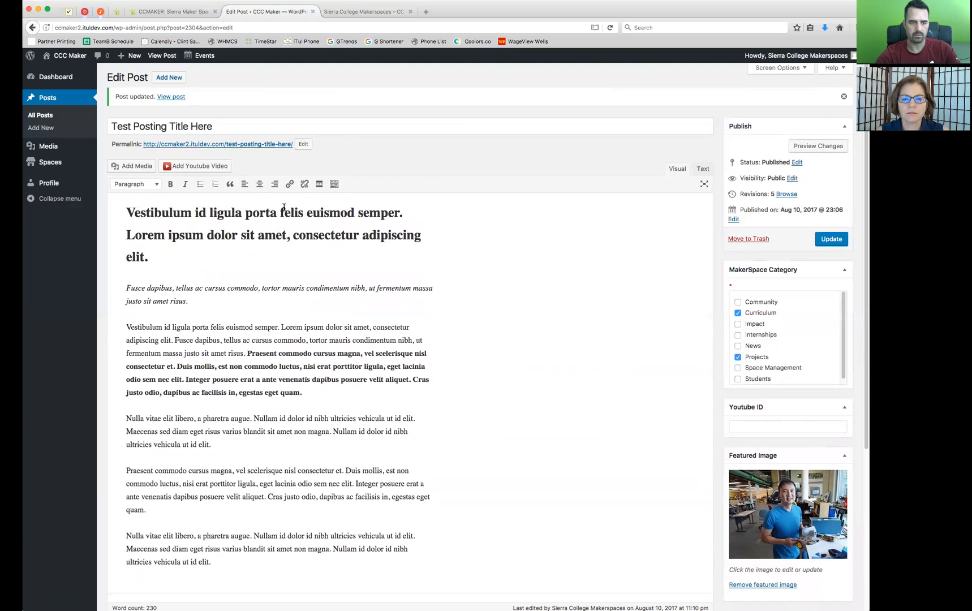
{"action": "scroll", "coordinate": [541, 332], "scroll_direction": "down", "scroll_amount": 5}
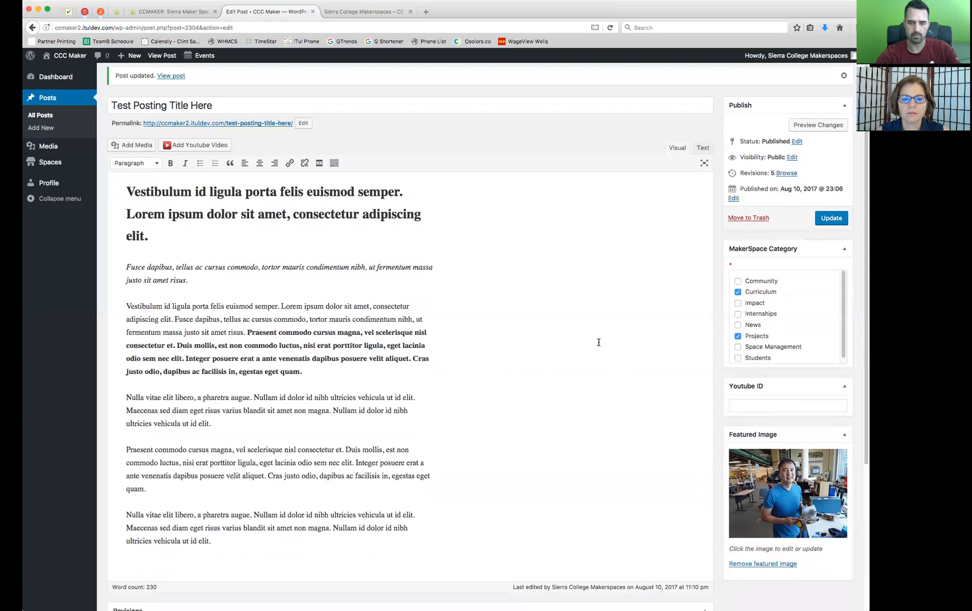
{"action": "scroll", "coordinate": [606, 347], "scroll_direction": "up", "scroll_amount": 4}
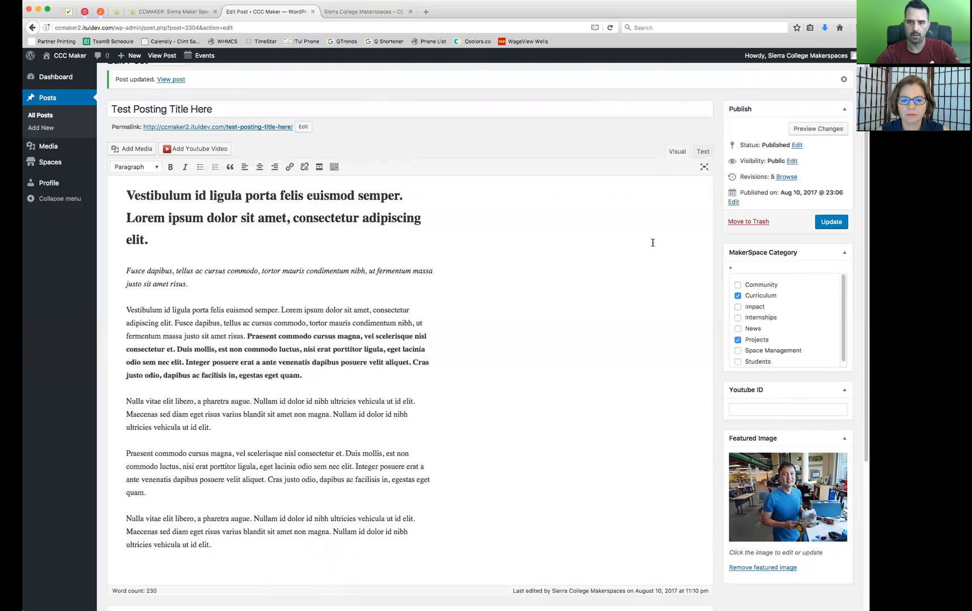
{"action": "scroll", "coordinate": [717, 131], "scroll_direction": "up", "scroll_amount": 1}
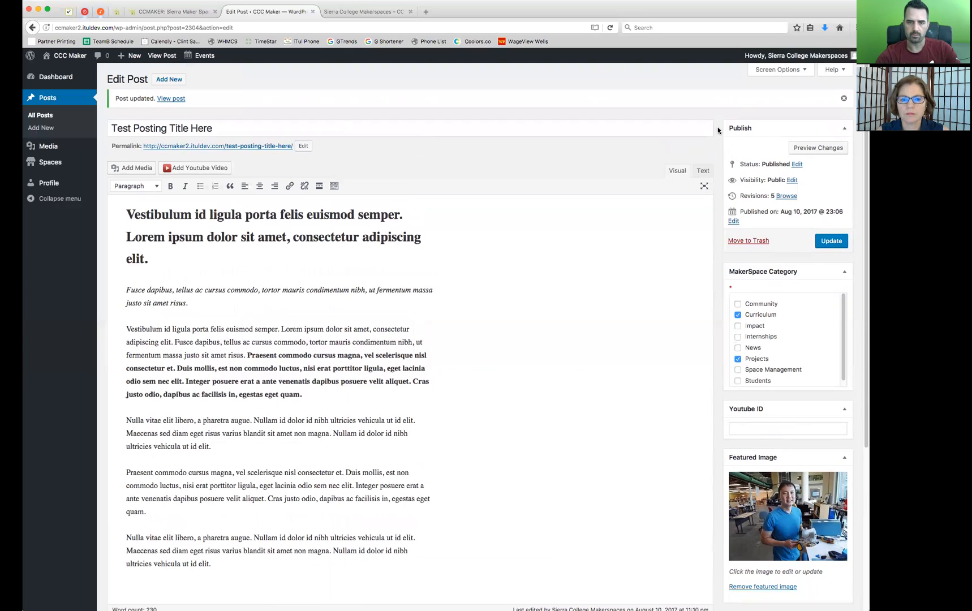